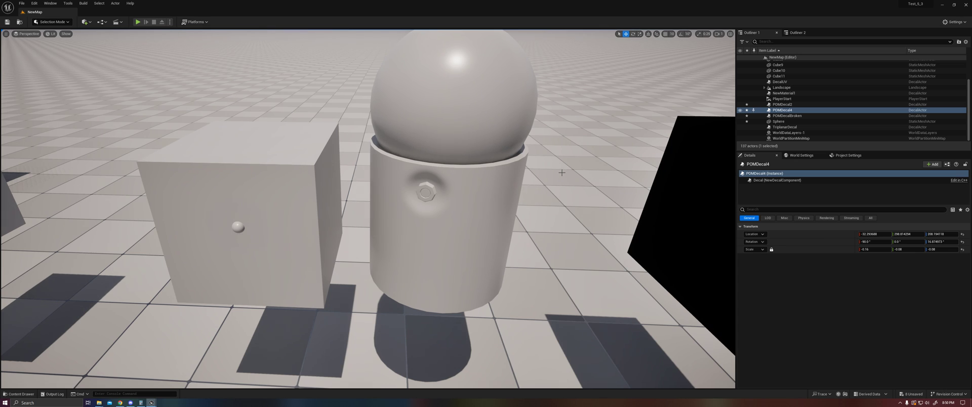
Set the Z rotation of POMDecal4, the bolt decal on the cylinder, to 0 degrees
key(q)
right_drag(561, 172, 576, 163)
key(w)
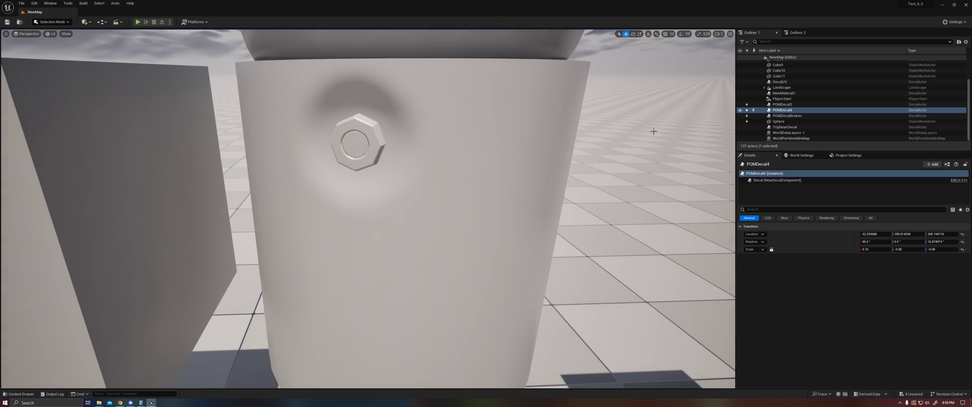
click(785, 110)
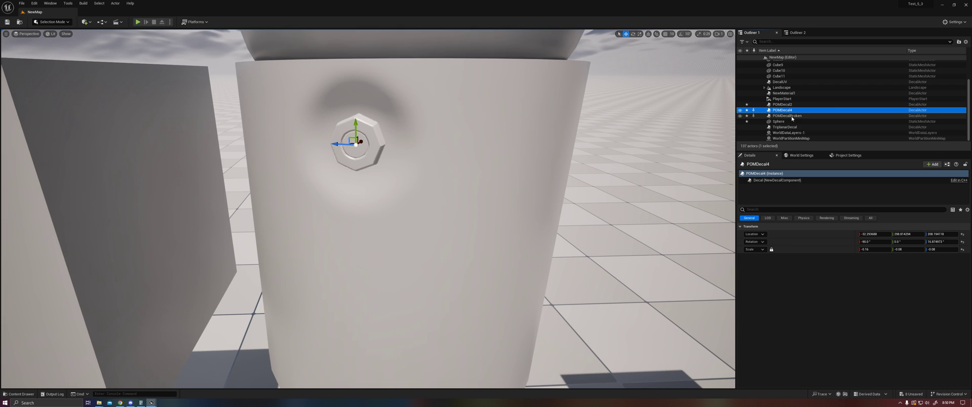
click(951, 242)
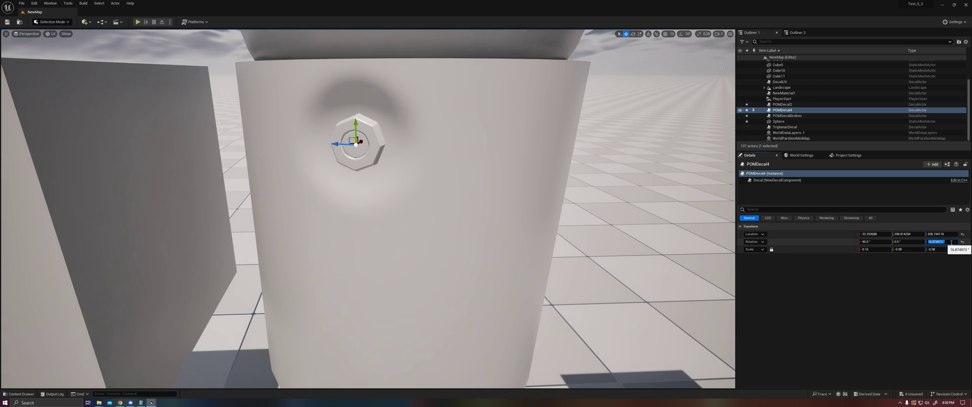
text(0)
key(Return)
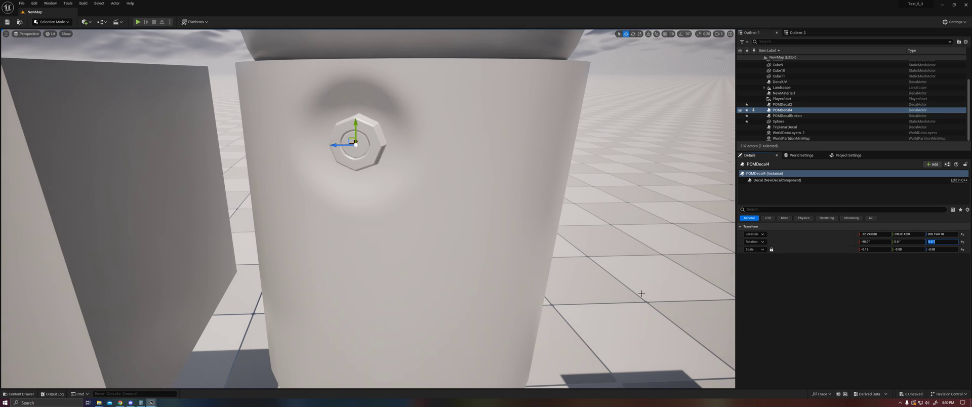
Slide the bolt decal POMDecal4 to another spot along the cylinder's curved surface and keep it selected
right_drag(635, 289, 638, 283)
mouse_move(385, 123)
right_down()
mouse_move(354, 133)
mouse_move(385, 123)
right_up()
drag(373, 124, 531, 208)
key(Delete)
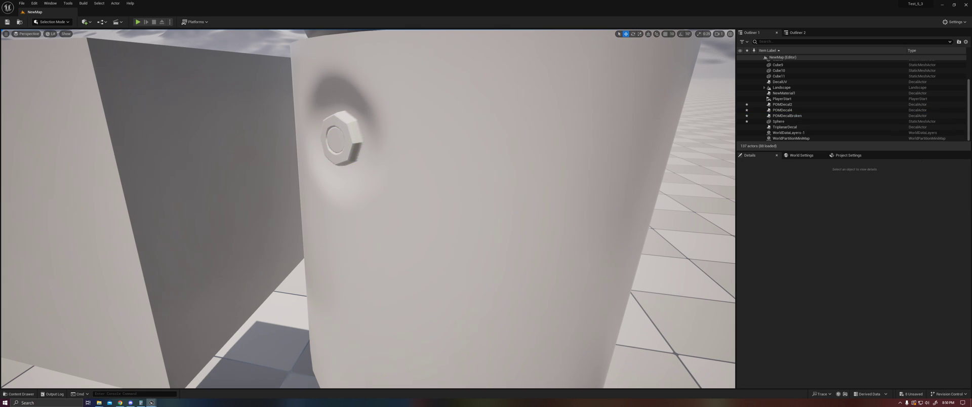
key(ctrl+z)
click(794, 111)
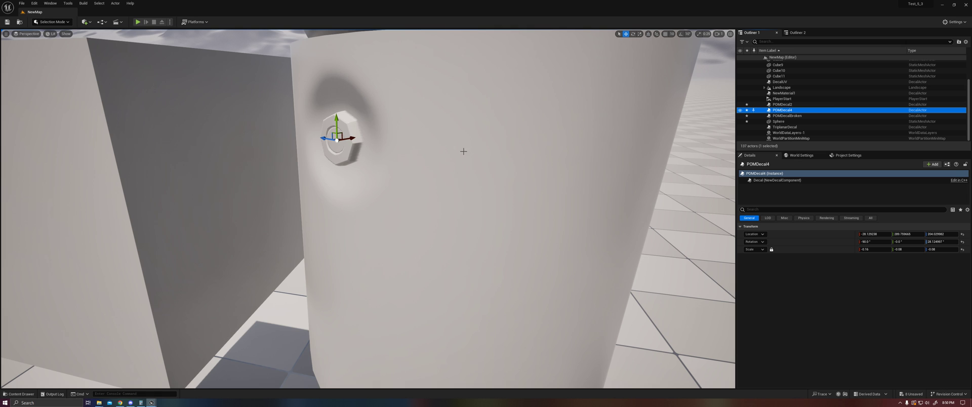
Duplicate the bolt decal twice on the cylinder, once around the side at similar height and once lower on the front
alt+drag(336, 142, 590, 191)
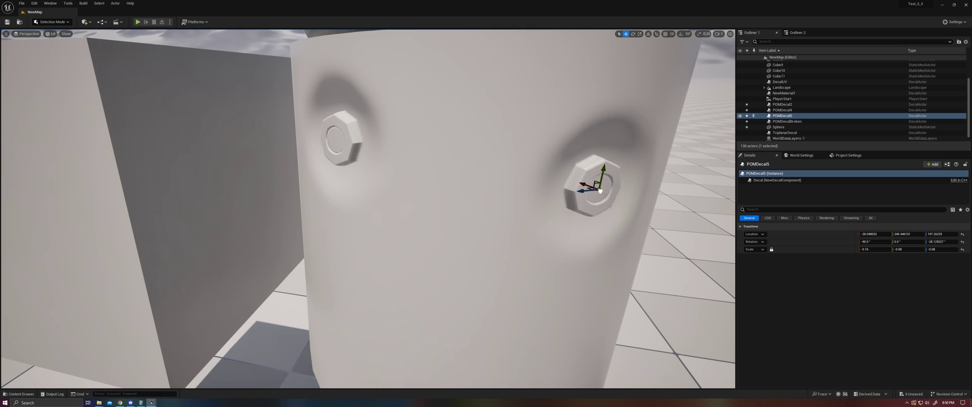
scroll(533, 245, down, 5)
alt+drag(532, 245, 554, 211)
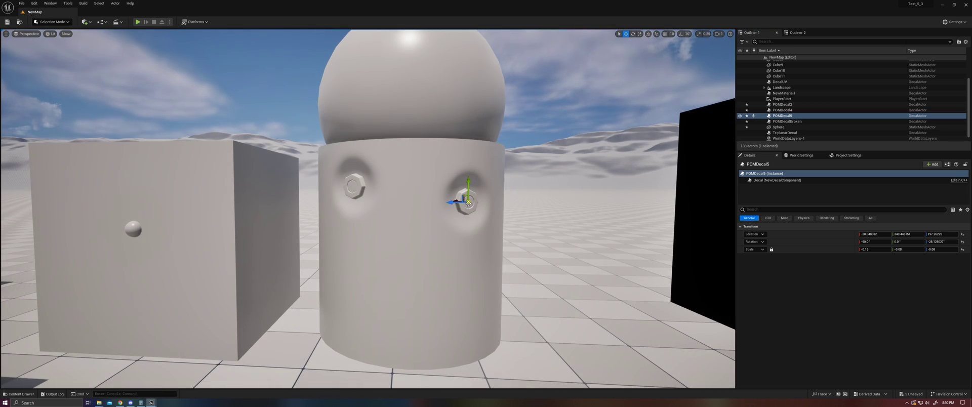
alt+drag(468, 203, 377, 243)
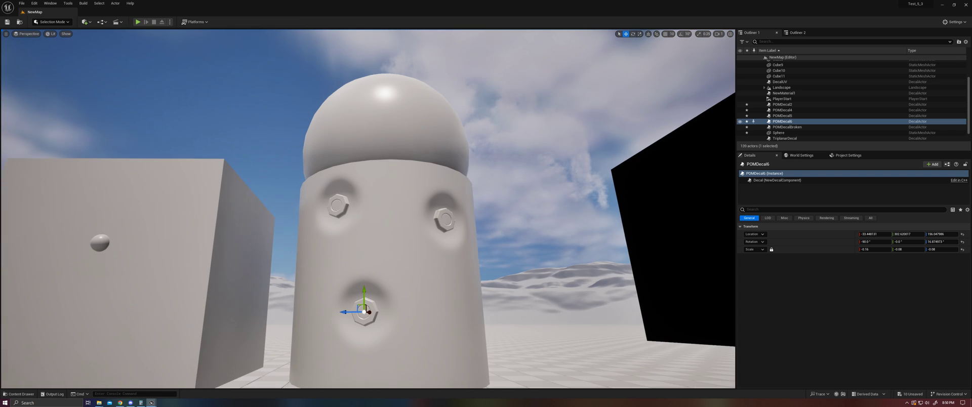
Duplicate the lower bolt decal onto the sphere above the cylinder and shift the copy slightly down the sphere's surface
key(e)
right_drag(377, 253, 377, 324)
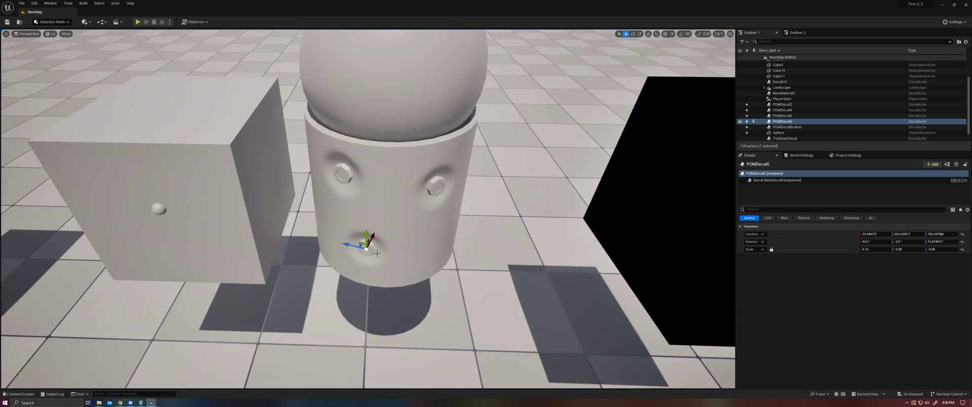
alt+drag(377, 253, 378, 230)
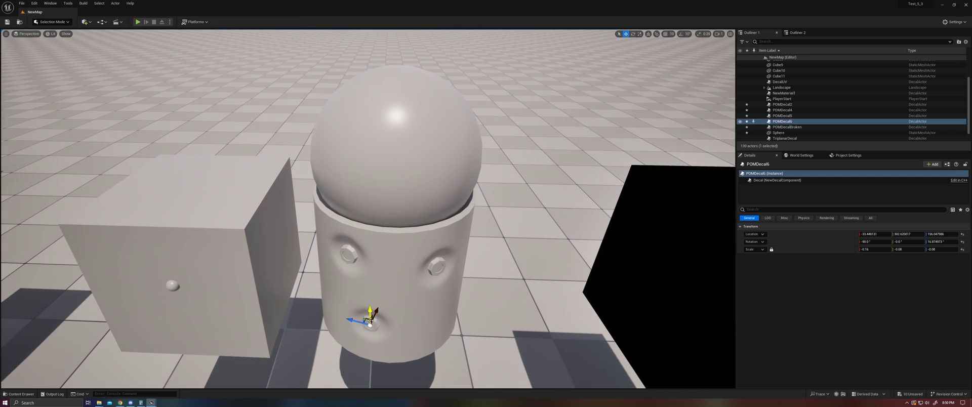
alt+drag(370, 325, 406, 135)
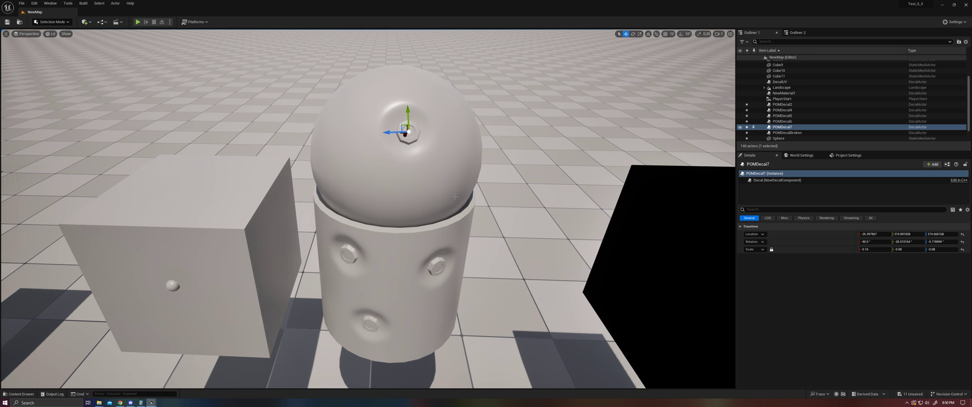
key(w)
right_drag(406, 136, 444, 129)
key(q)
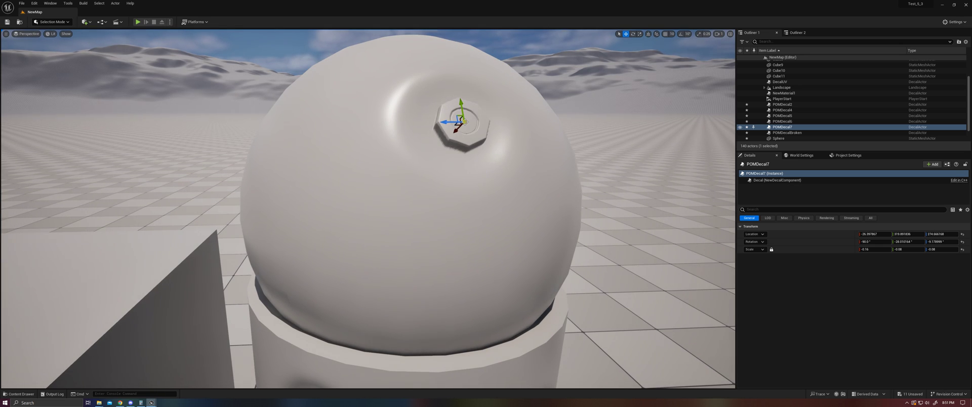
drag(464, 122, 495, 162)
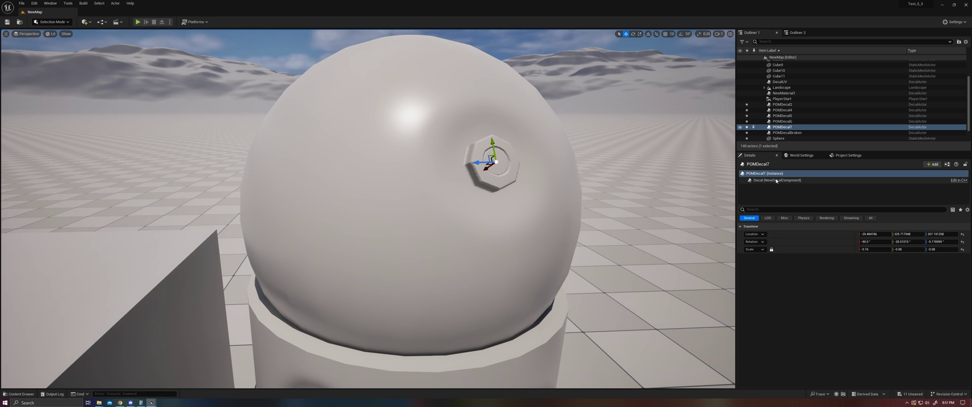
Reset the R and G values of the sphere decal component's Decal Color to 1.0
double_click(776, 180)
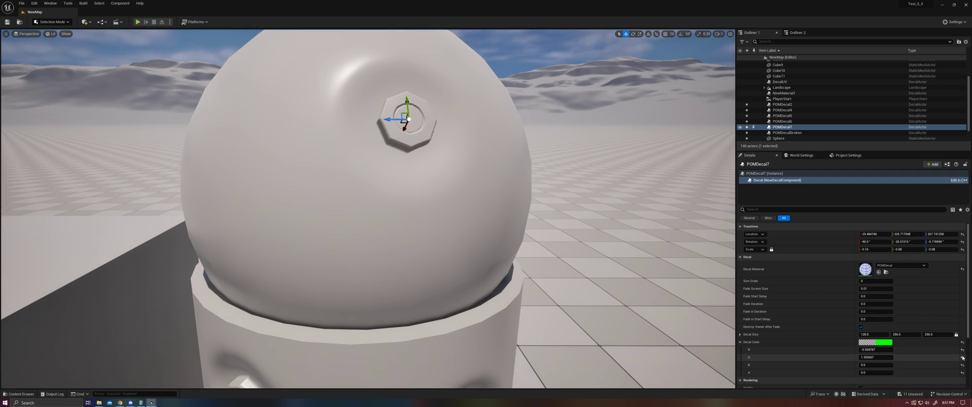
click(962, 357)
click(962, 350)
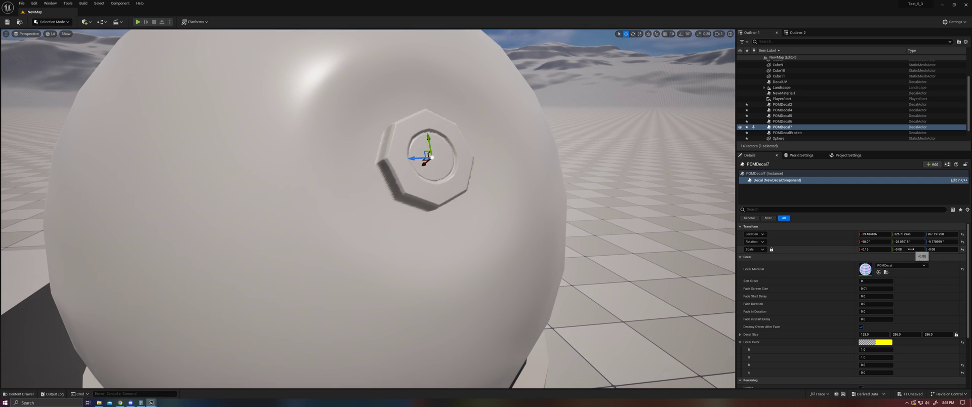
Shrink the sphere decal slightly and set its Decal Color to G about 0.65 and R 1.0
mouse_move(910, 249)
mouse_down()
mouse_move(919, 249)
mouse_move(904, 249)
mouse_up()
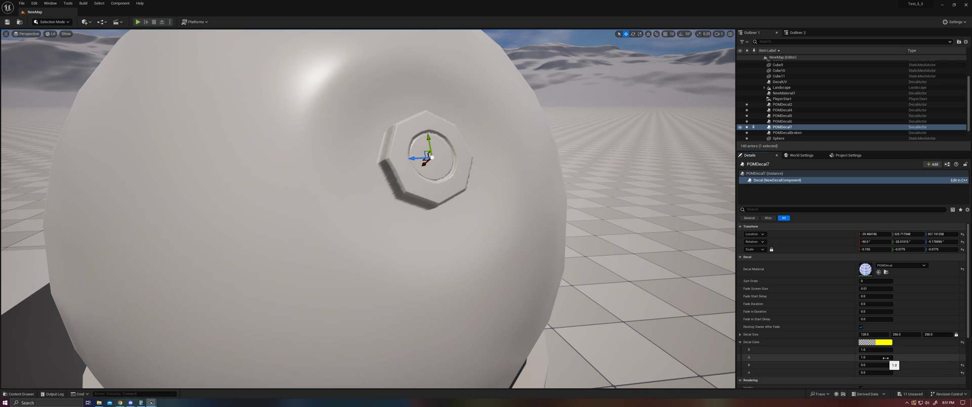
drag(884, 357, 861, 356)
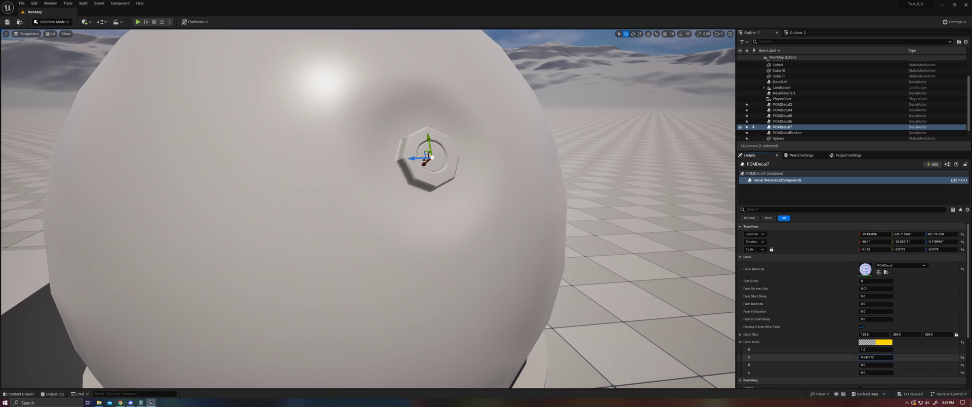
mouse_move(860, 349)
mouse_down()
mouse_move(850, 350)
mouse_move(858, 350)
mouse_up()
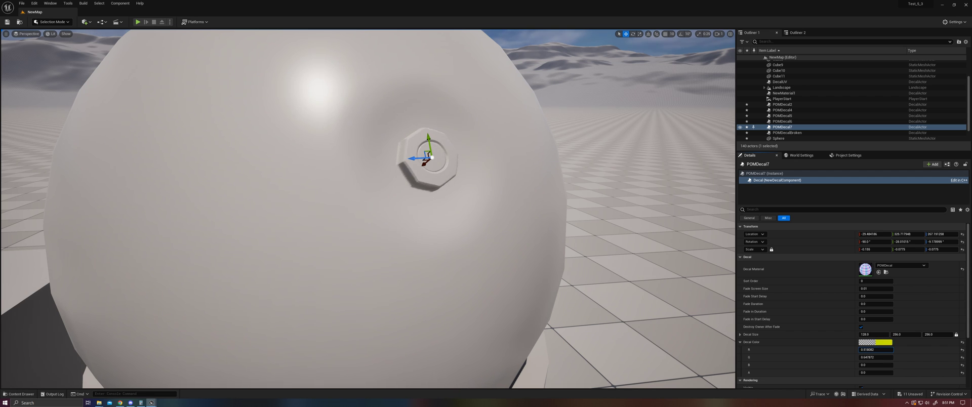
click(961, 349)
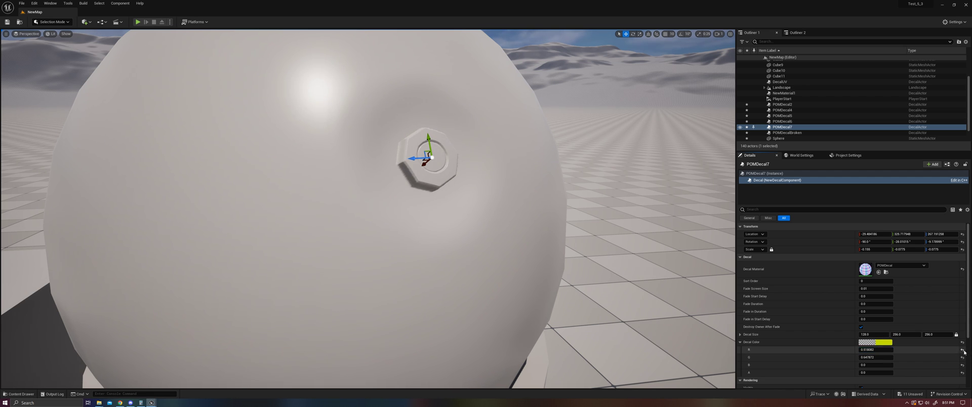
Try spinning the sphere decal about its X axis and return its X rotation to -90 degrees
drag(872, 244, 850, 244)
click(870, 241)
text(-)
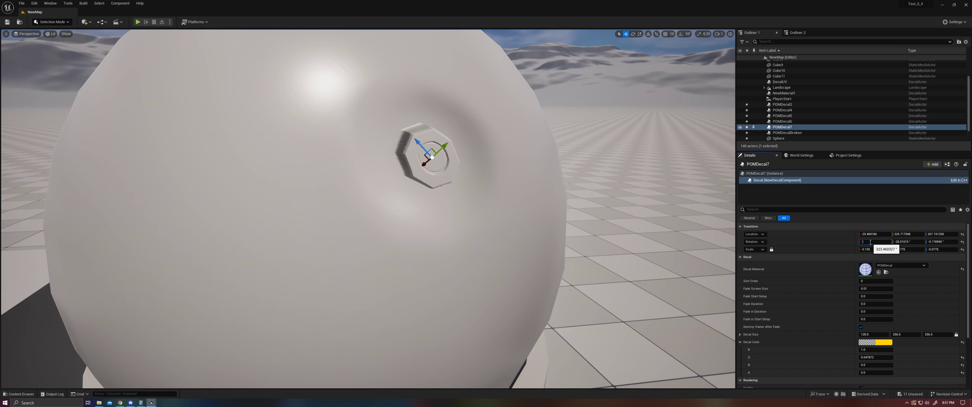
text(90)
key(Return)
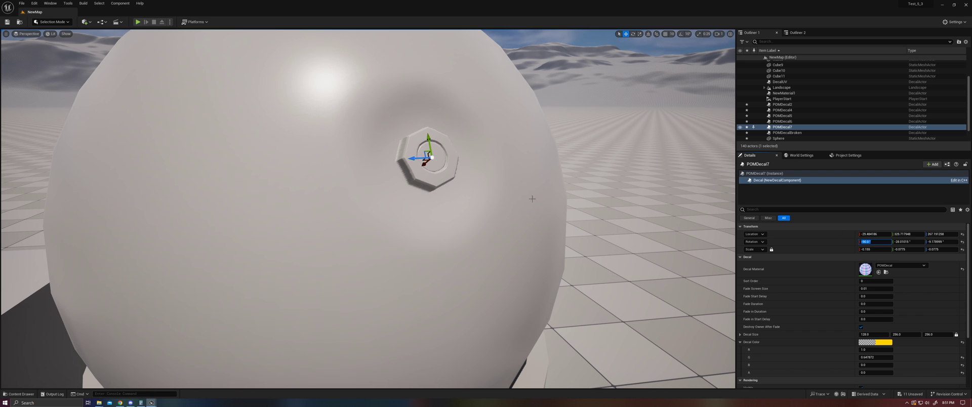
Select the cube beside the cylinder and examine its round bump decal from several angles
key(s)
right_drag(521, 209, 493, 245)
key(q)
key(s)
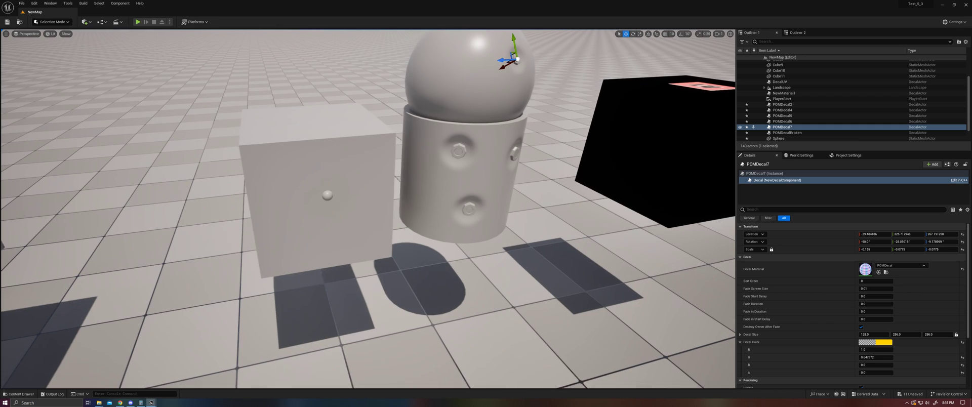
key(w)
right_drag(388, 238, 406, 209)
click(409, 244)
key(q)
key(a)
alt+drag(406, 210, 472, 220)
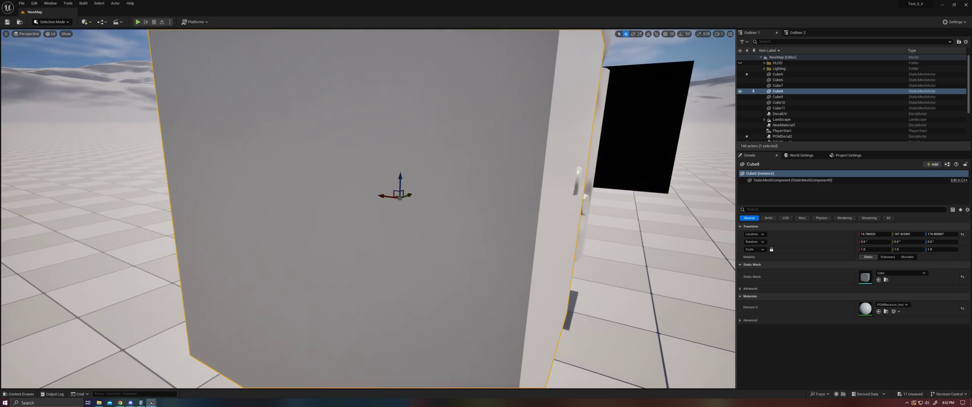
alt+drag(566, 225, 491, 212)
alt+drag(602, 227, 466, 223)
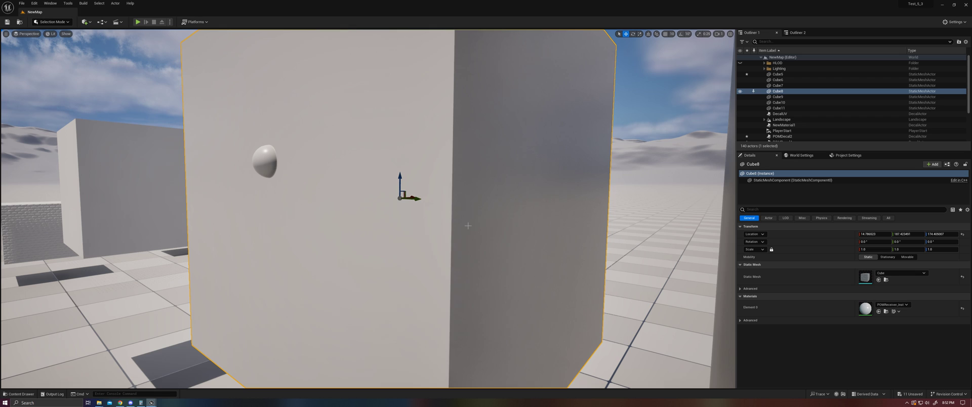
scroll(795, 113, down, 2)
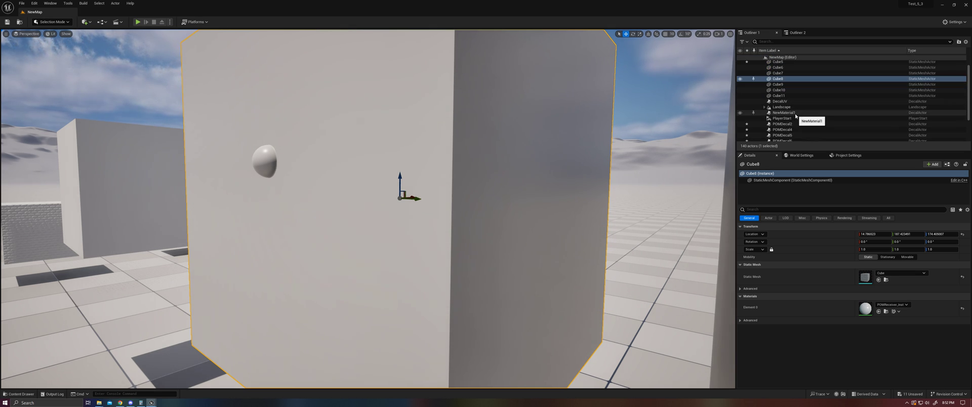
Turn off Game View to show the decal actor icons and select POMDecal2 on the cube
click(795, 119)
click(802, 125)
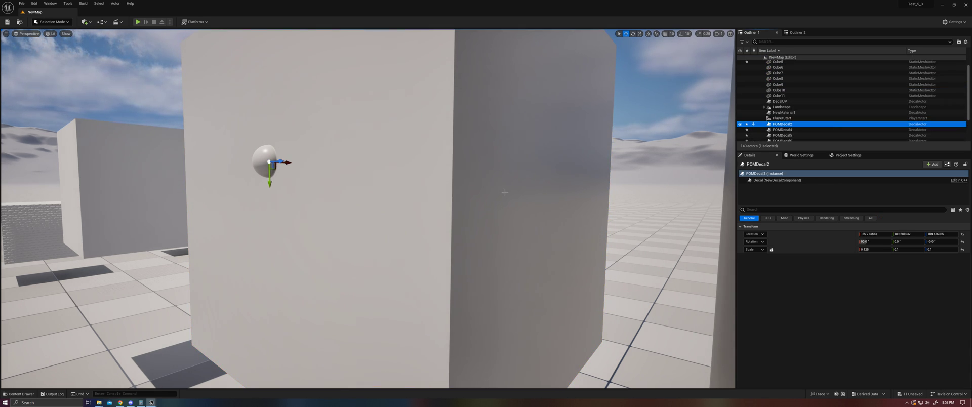
click(496, 193)
key(g)
key(g)
key(g)
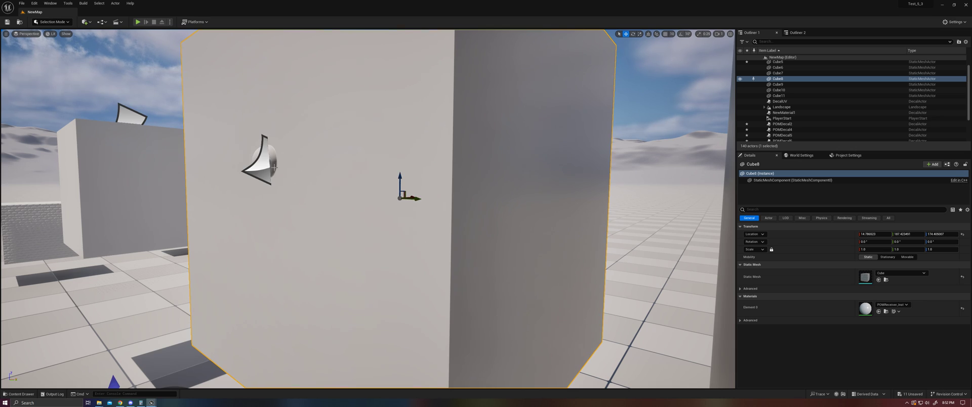
click(268, 166)
Examine the projection bounds of POMDecal2 and the relief of the bump on the cube from different angles
key(d)
right_drag(282, 179, 288, 165)
key(a)
key(d)
key(a)
key(s)
key(a)
key(w)
alt+drag(421, 222, 460, 218)
scroll(447, 171, down, 5)
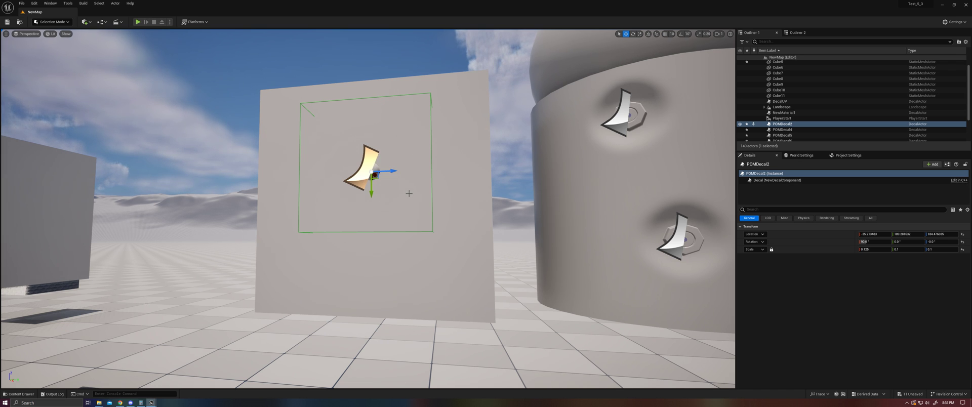
alt+drag(408, 193, 419, 204)
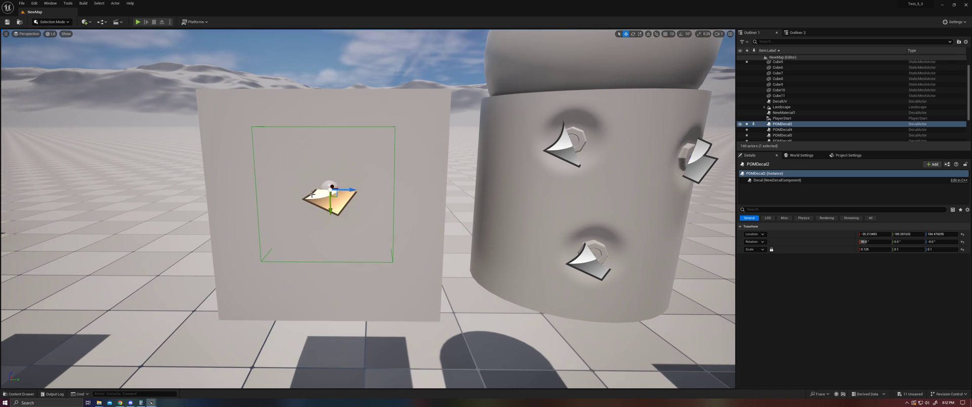
Select the upper bolt decal POMDecal4 on the cylinder and turn on Game View to hide the actor icons
click(573, 140)
right_drag(480, 159, 512, 188)
key(g)
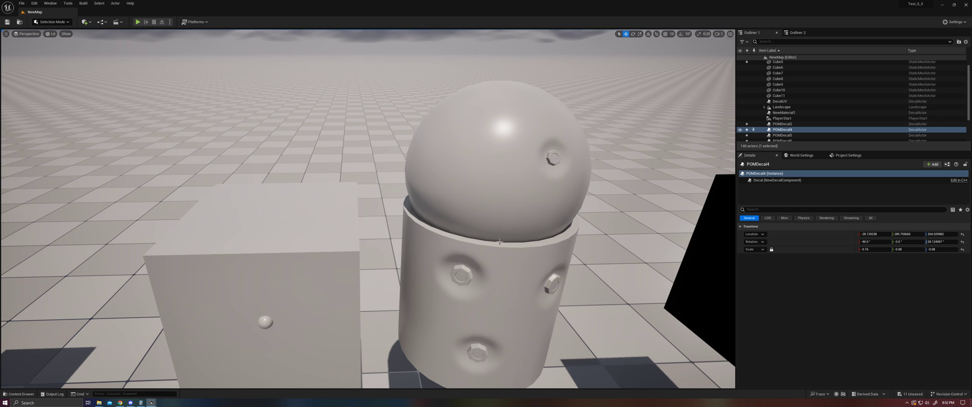
Apply a different material asset from the project content to the cube and inspect how its decal renders
key(ctrl+space)
click(463, 269)
right_drag(299, 204, 297, 207)
key(ctrl+space)
drag(382, 280, 375, 203)
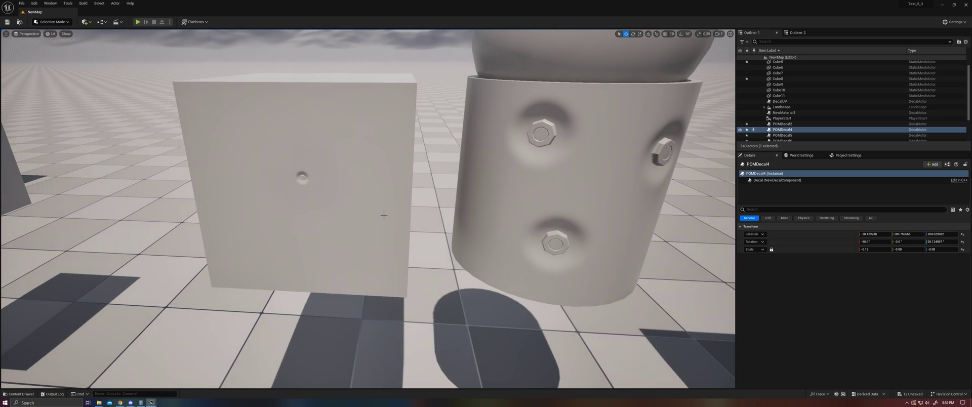
right_drag(385, 215, 370, 204)
scroll(368, 209, up, 3)
scroll(399, 132, down, 10)
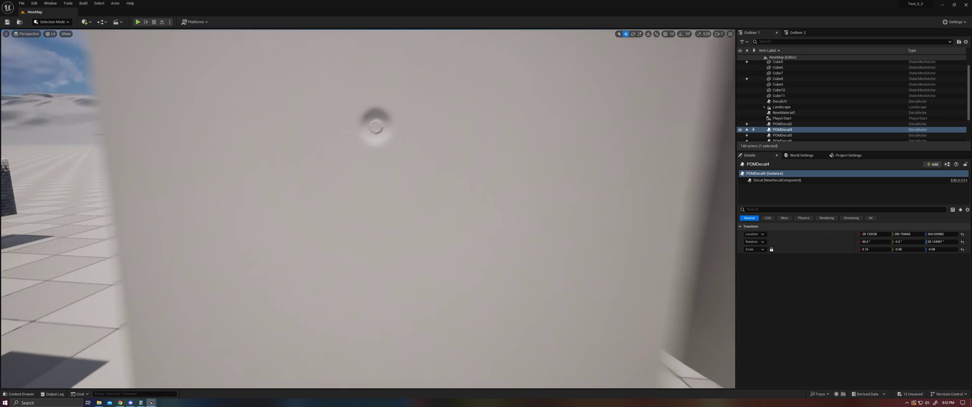
Apply the cube's earlier decal-receiving material to it again and select POMDecal2
key(ctrl+space)
drag(424, 276, 401, 244)
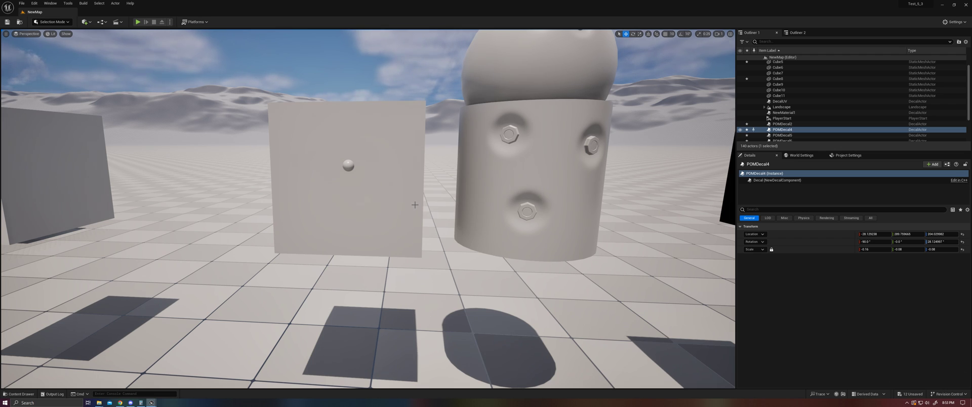
click(796, 124)
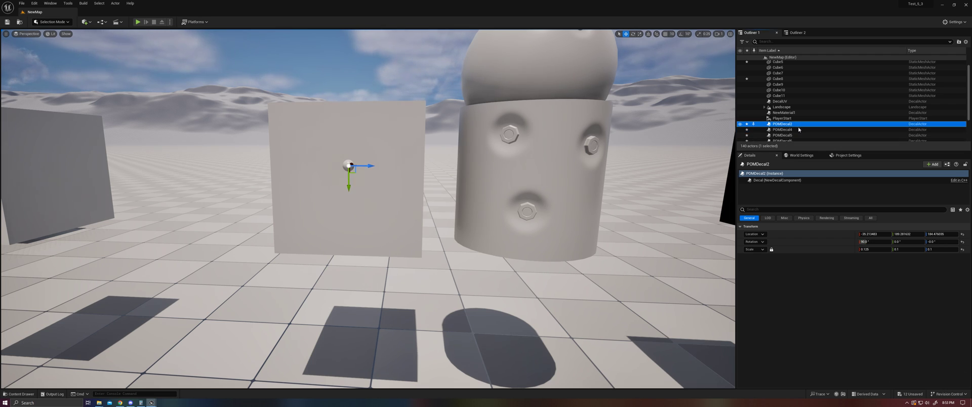
Select the decal component of POMDecal2 and open the POMDecalUV material beside the viewport
click(789, 180)
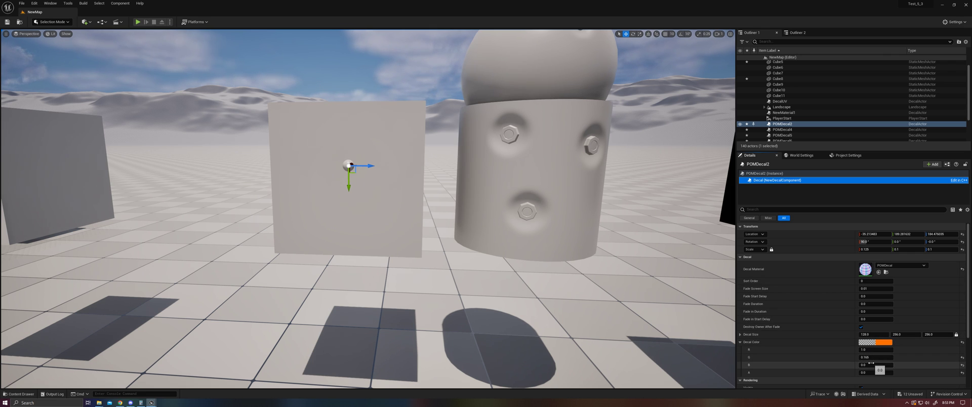
right_drag(641, 262, 618, 278)
key(ctrl+space)
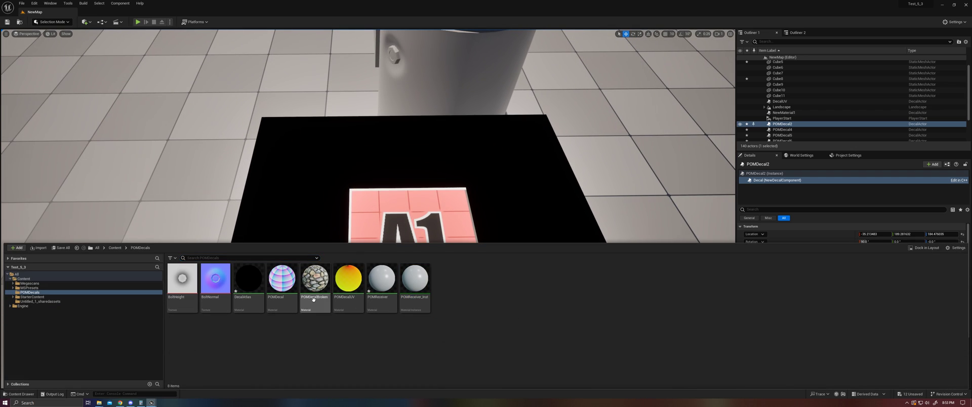
double_click(348, 283)
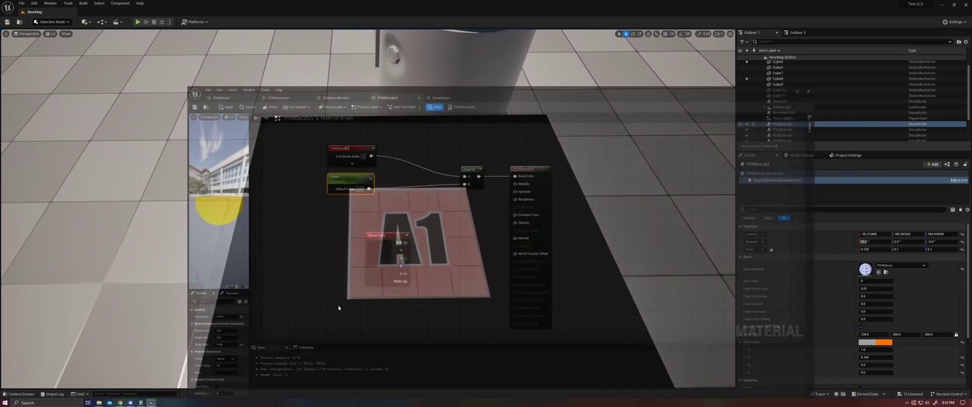
drag(532, 61, 759, 67)
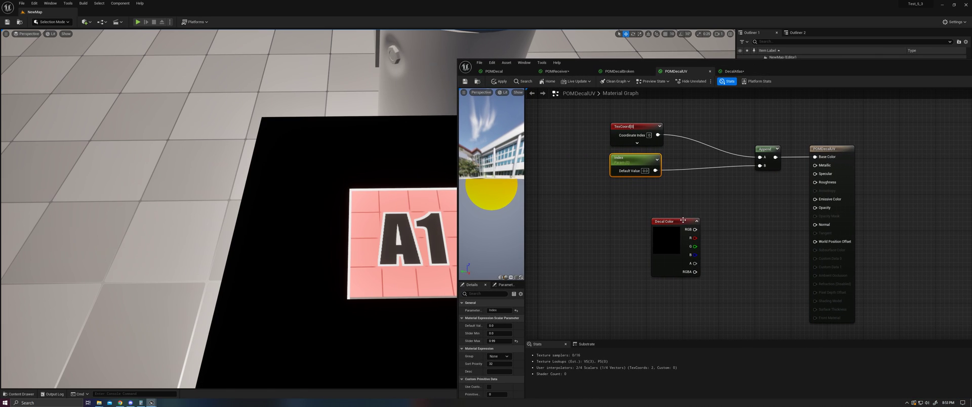
Place the Decal Color node below the Index parameter and set the Index default value to 0.99
drag(683, 220, 642, 193)
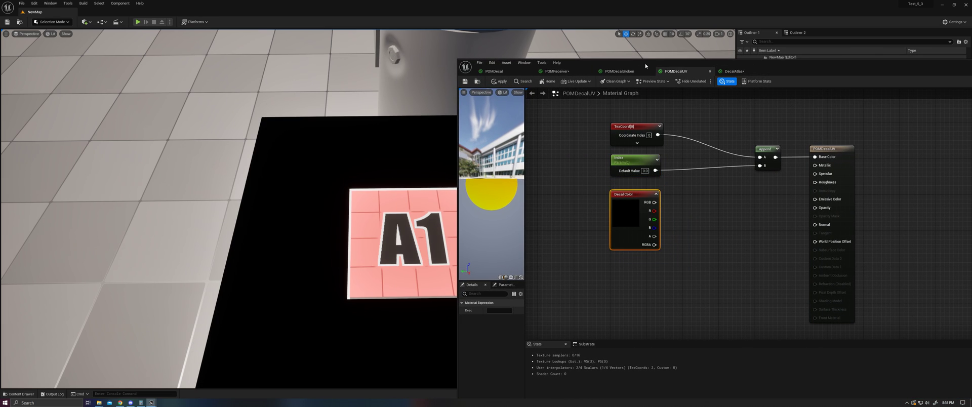
drag(645, 66, 749, 67)
click(736, 160)
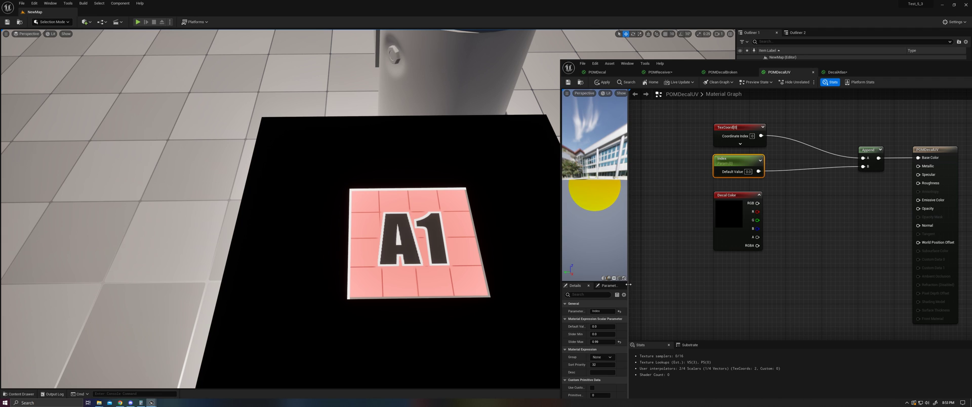
drag(628, 284, 678, 285)
drag(623, 327, 644, 326)
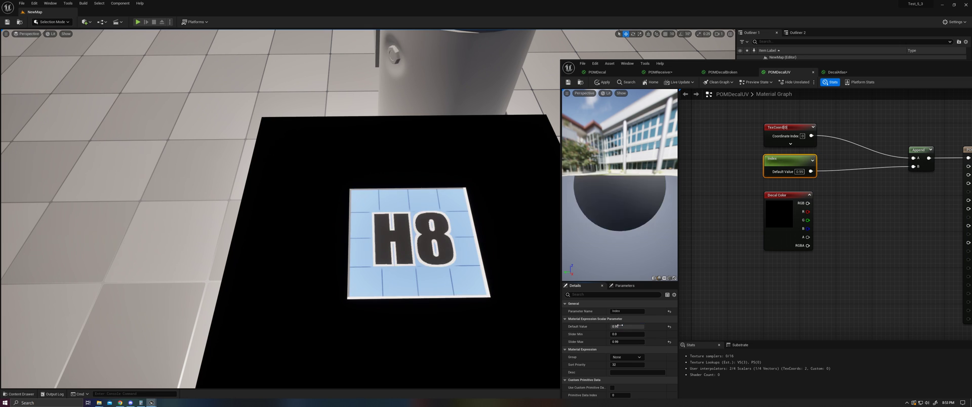
Examine the decal on the black cube together with the neighbouring objects and minimize the material editor
right_drag(496, 293, 536, 303)
right_drag(421, 219, 471, 180)
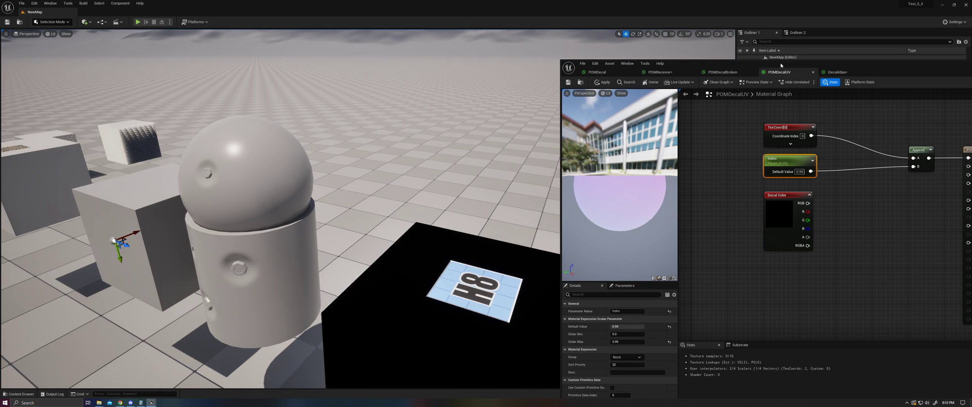
drag(780, 65, 615, 112)
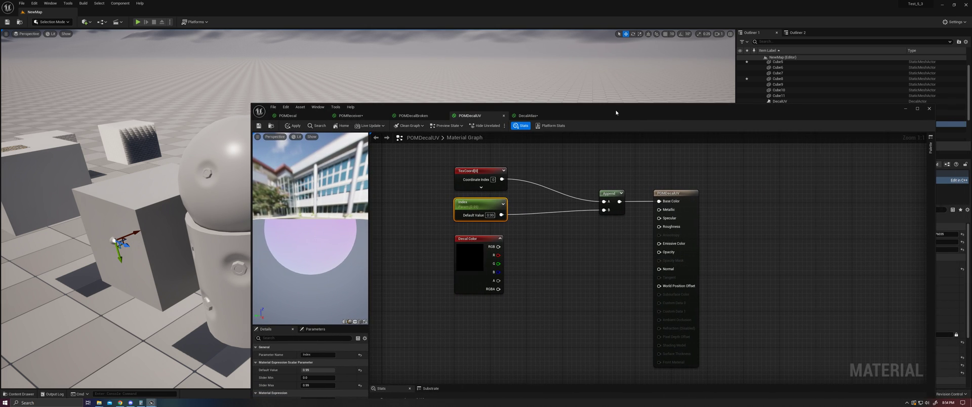
click(905, 108)
mouse_move(485, 138)
right_down()
mouse_move(476, 139)
mouse_move(499, 136)
mouse_move(486, 138)
right_up()
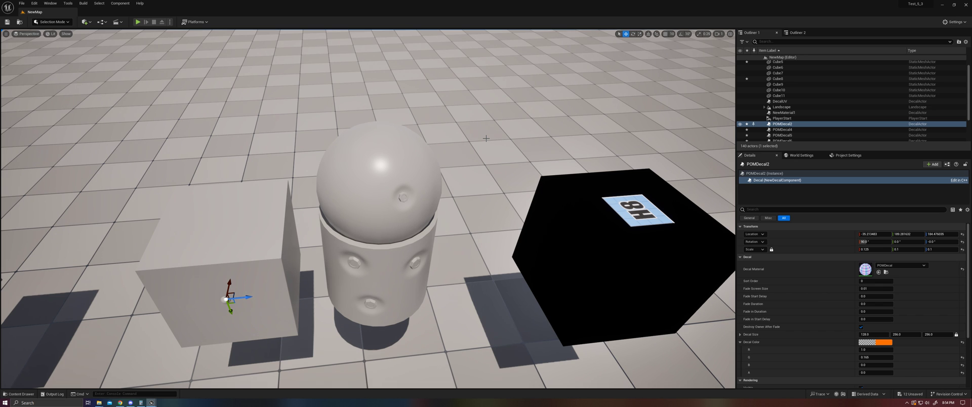
Select the cobblestone decal POMDecalBroken and move it across the top face of its cube
right_drag(478, 218, 501, 196)
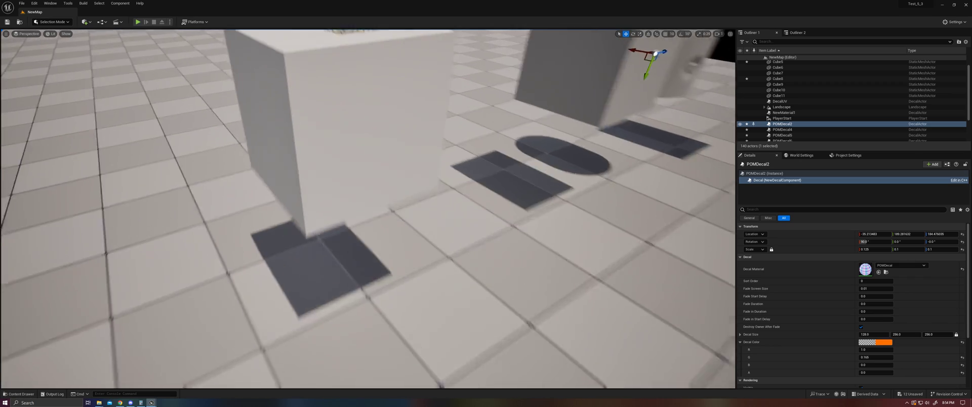
key(f)
scroll(792, 121, down, 3)
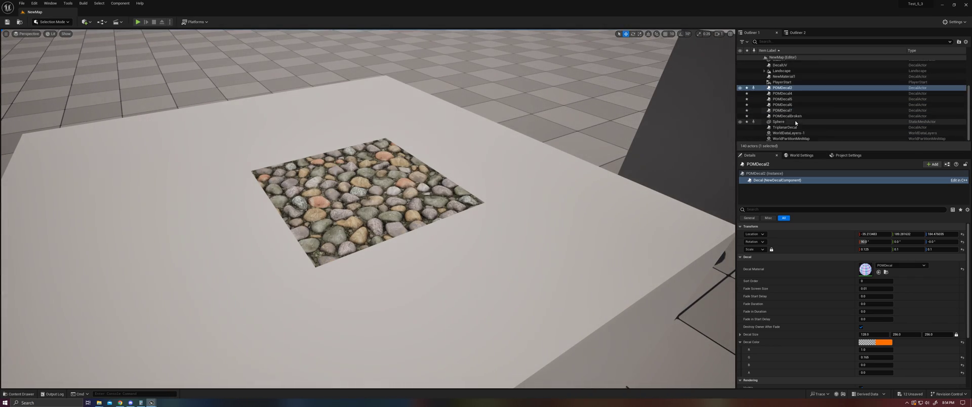
click(787, 116)
right_drag(445, 222, 431, 199)
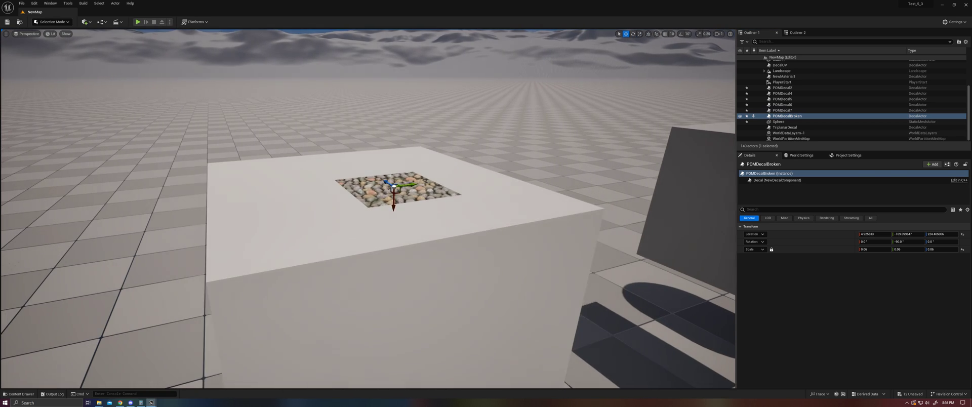
drag(394, 187, 366, 205)
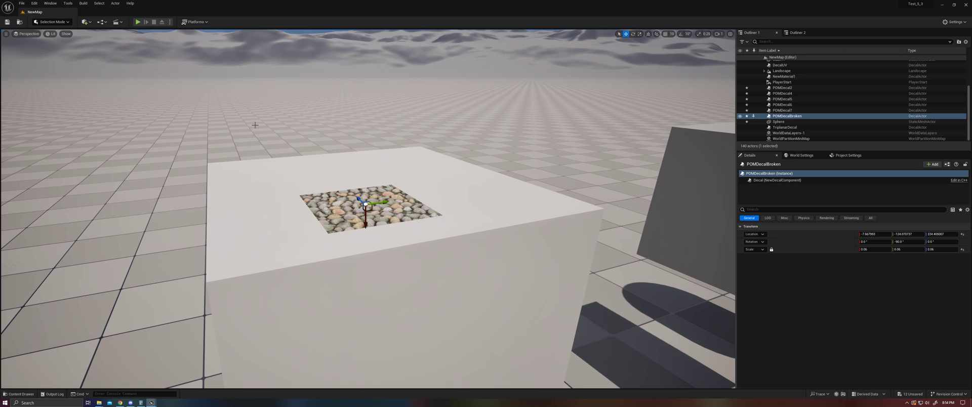
Rotate POMDecalBroken about its X axis to test its parallax at a low angle and reset its rotation
right_drag(350, 199, 349, 198)
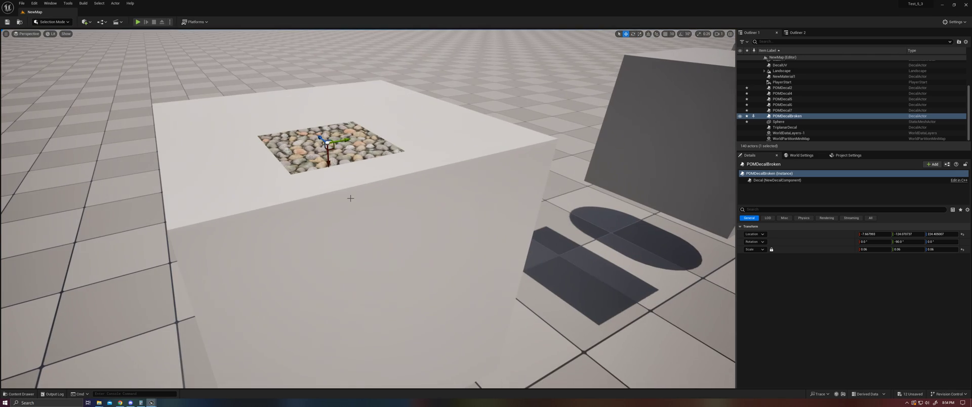
right_drag(441, 236, 441, 236)
key(w)
key(f)
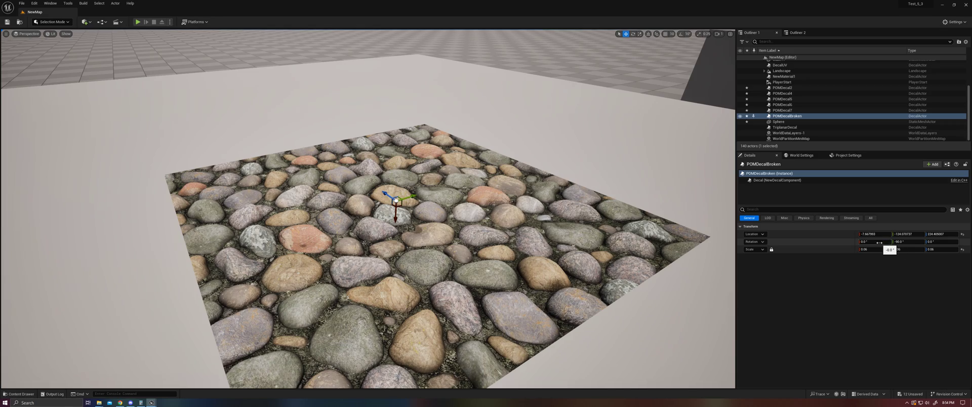
drag(879, 243, 910, 242)
right_drag(669, 230, 669, 202)
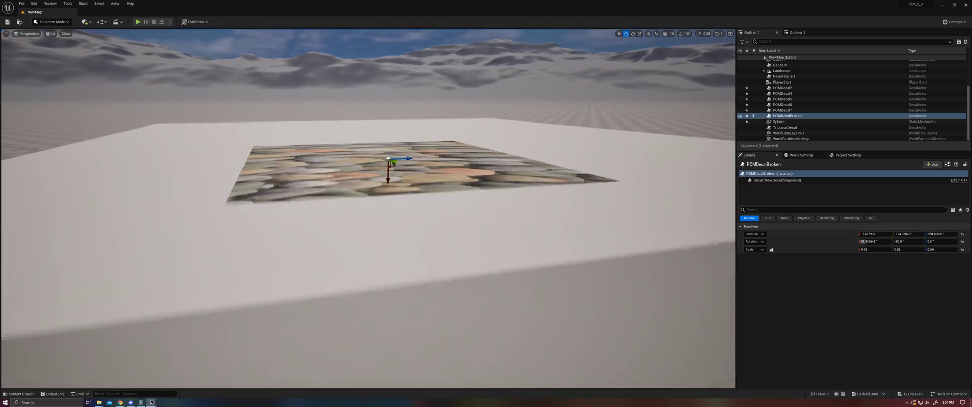
click(962, 242)
Reposition POMDecalBroken on the top face of its cube, checking the relief from different angles
scroll(405, 198, down, 5)
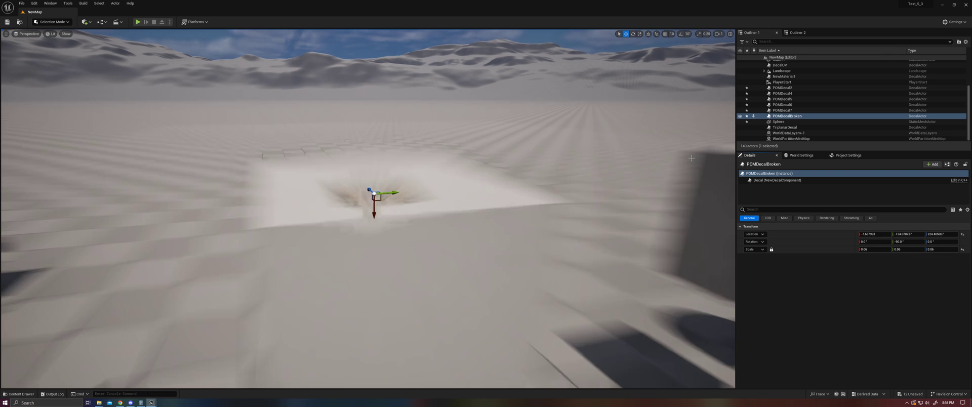
click(626, 34)
drag(373, 193, 430, 299)
right_drag(472, 303, 457, 213)
drag(405, 221, 375, 150)
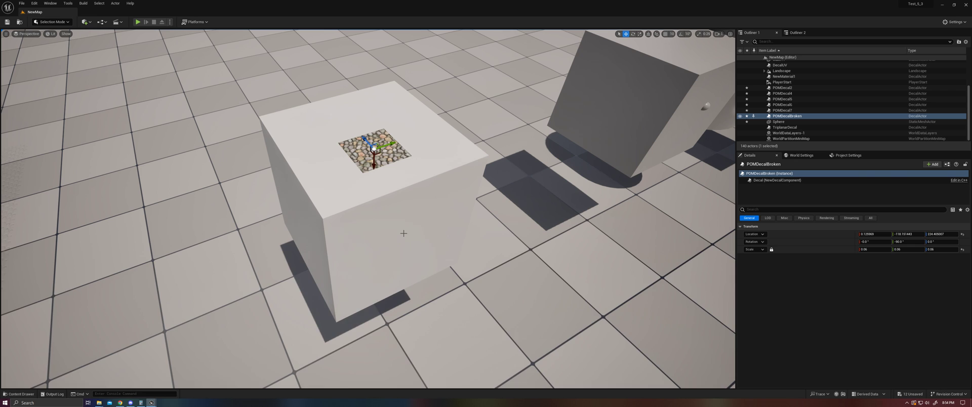
Open the POMDecalBroken material, examine its ParallaxOcclusionMapping node graph, close it and minimize the material editor
key(ctrl+space)
double_click(324, 290)
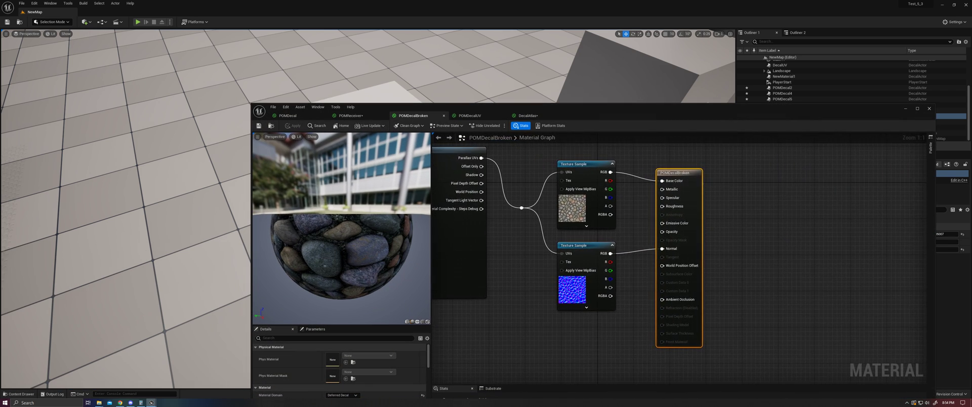
right_drag(563, 228, 673, 248)
scroll(673, 248, down, 2)
right_drag(599, 222, 674, 247)
drag(463, 169, 800, 344)
click(797, 342)
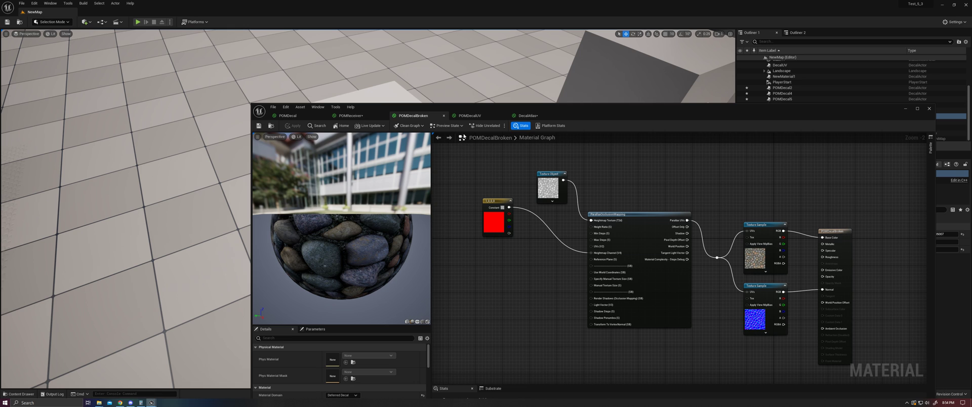
click(443, 115)
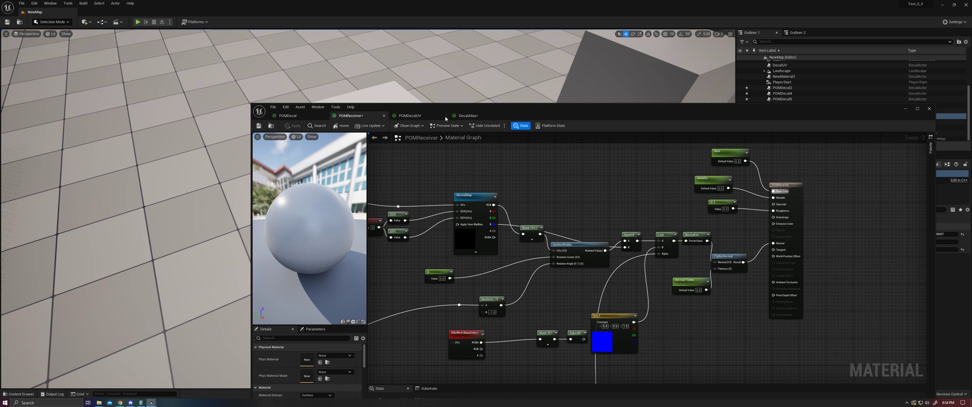
click(906, 108)
Select Cube5, the middle one of the three brick-patterned cubes
right_drag(480, 212, 491, 178)
key(w)
right_drag(501, 227, 501, 215)
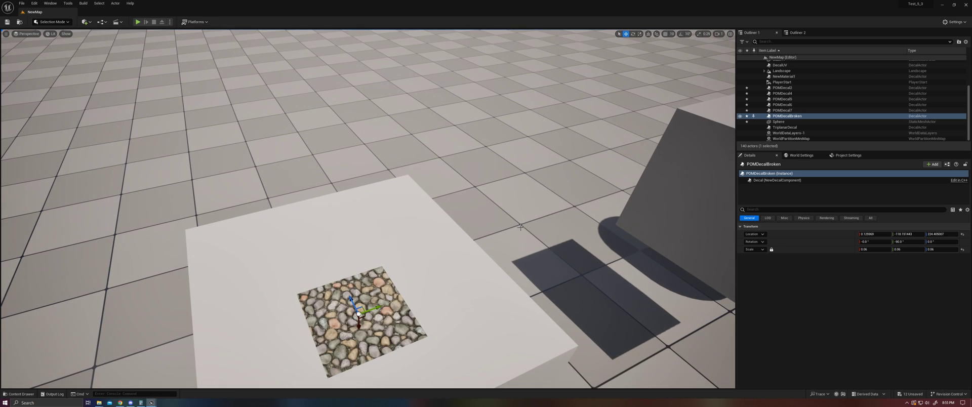
right_drag(520, 227, 465, 226)
key(d)
key(w)
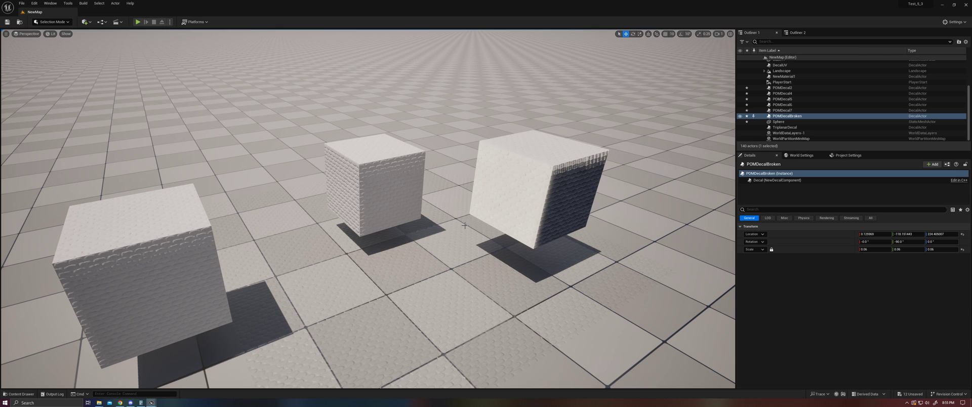
click(344, 173)
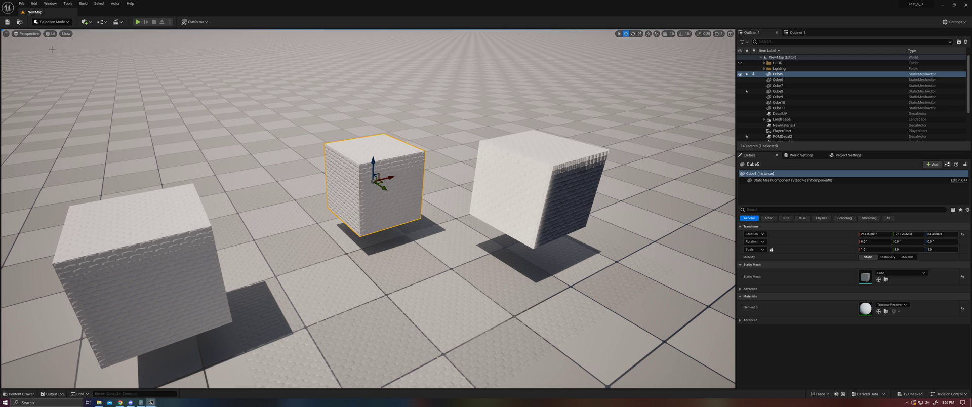
Examine the brick-patterned cubes in the World Normal buffer visualization and return the viewport to Lit
click(50, 33)
mouse_move(103, 141)
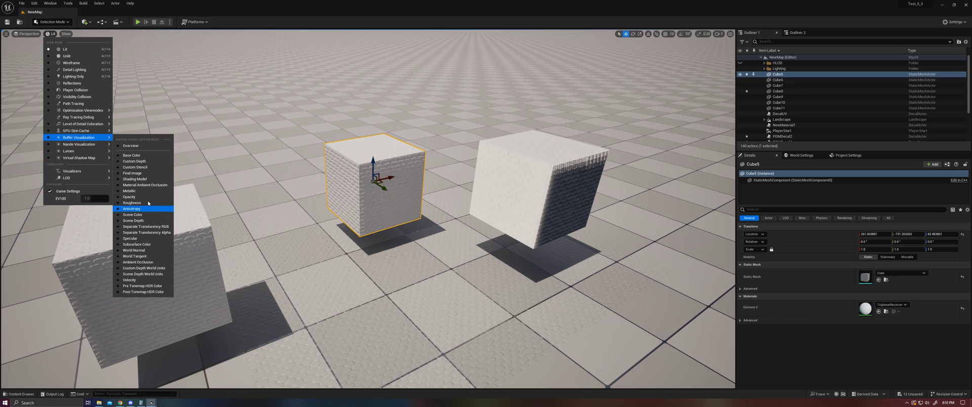
click(150, 252)
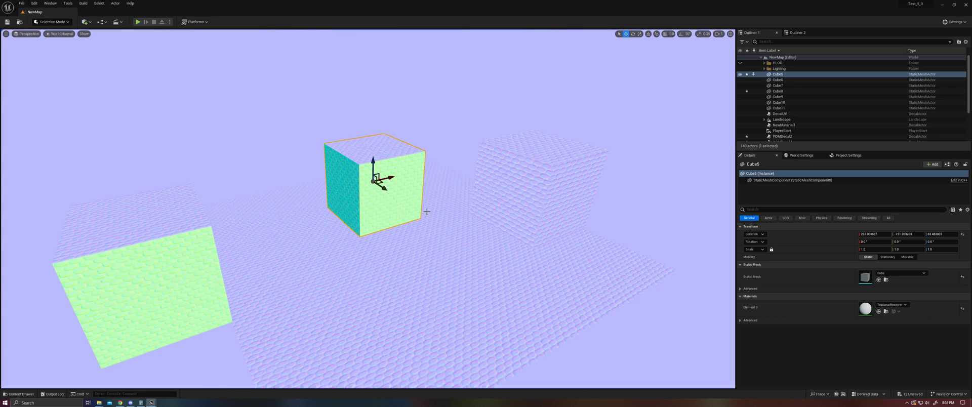
key(d)
right_drag(427, 210, 435, 217)
key(w)
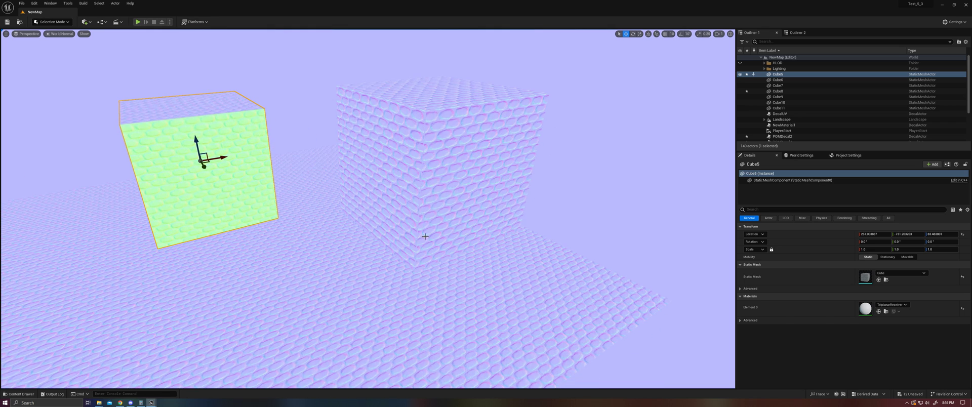
key(a)
right_drag(334, 174, 338, 171)
key(w)
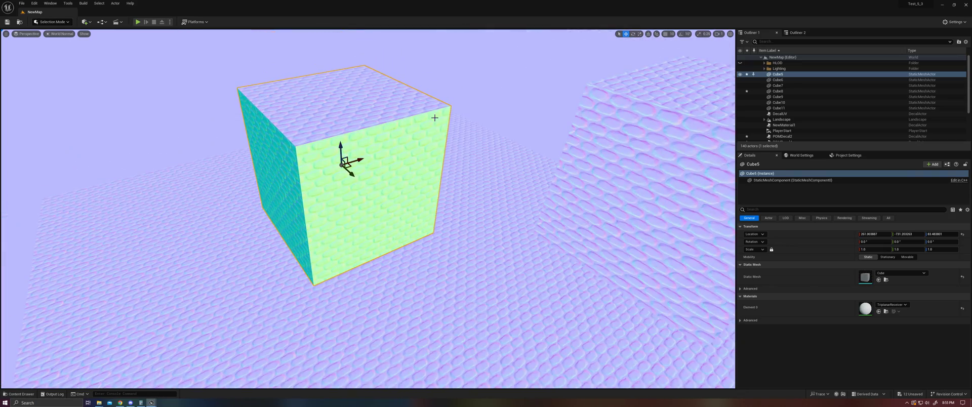
click(60, 33)
click(58, 50)
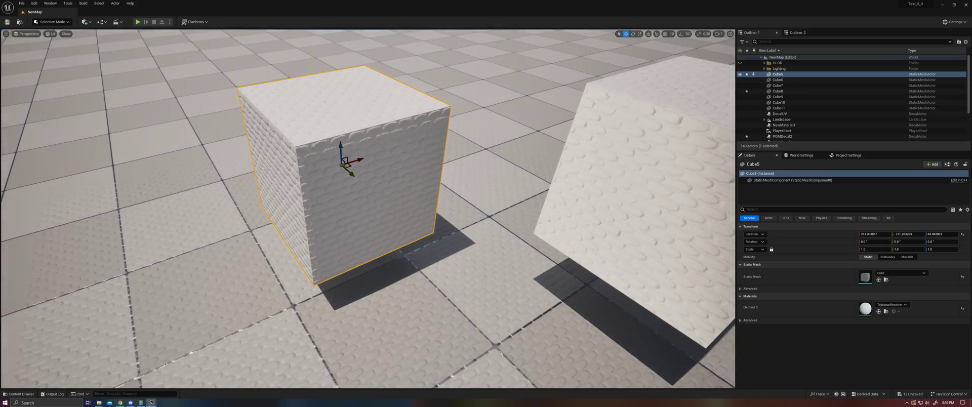
Examine the brick relief on Cube5 at a low angle and select Cube9, the cube carrying the cobblestone decal
alt+drag(344, 175, 337, 127)
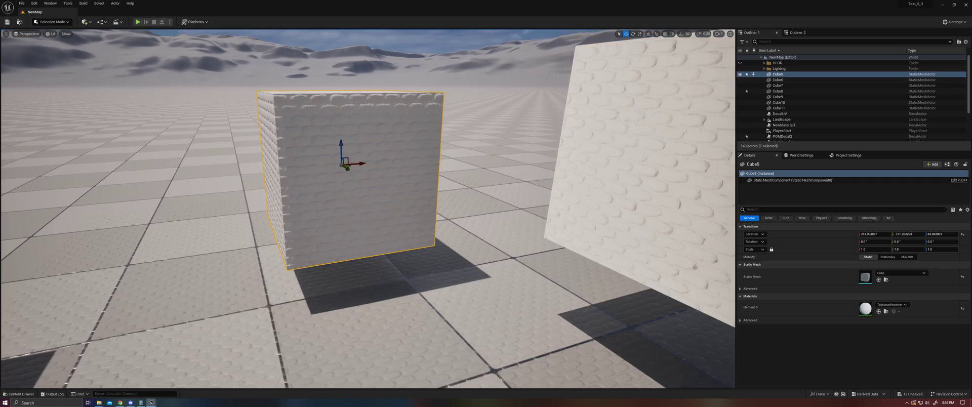
scroll(337, 126, down, 4)
right_drag(321, 143, 324, 141)
click(471, 191)
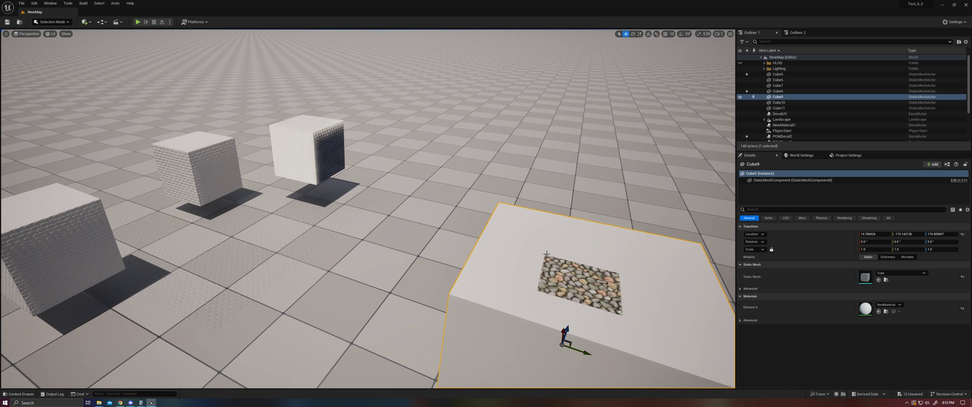
Compare the cobblestone decal's cube with the brick-patterned cubes and select Cube5 again
right_drag(513, 241, 513, 241)
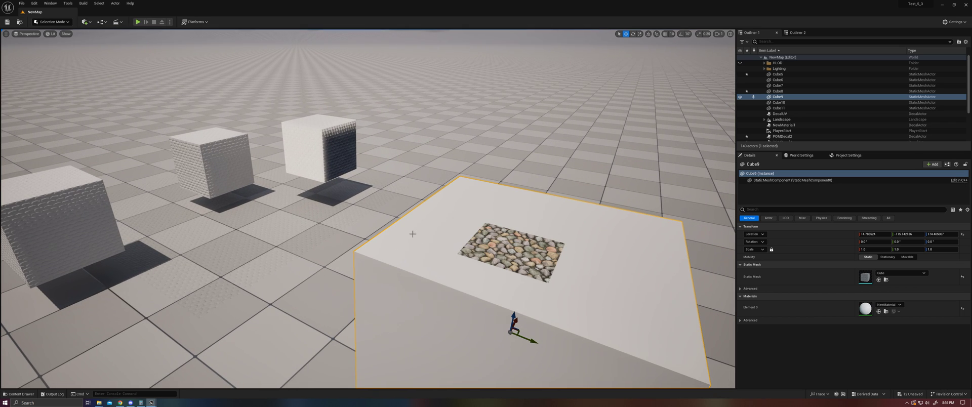
right_drag(413, 233, 413, 234)
right_drag(272, 174, 272, 175)
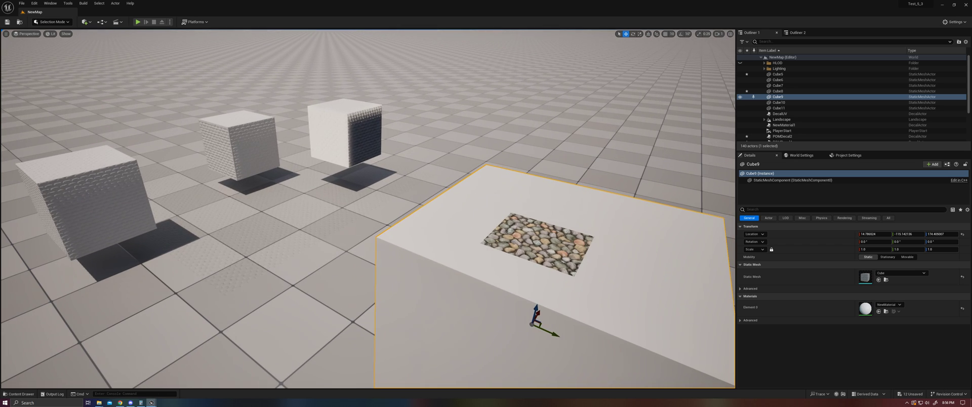
scroll(272, 175, down, 3)
click(230, 139)
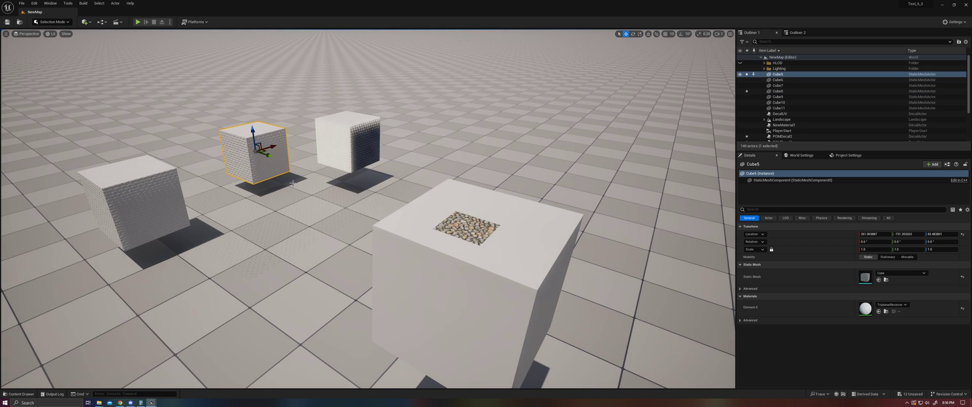
Examine the bolt decals on the sphere and cylinder and the H8 decal on the black cube
right_drag(292, 183, 325, 184)
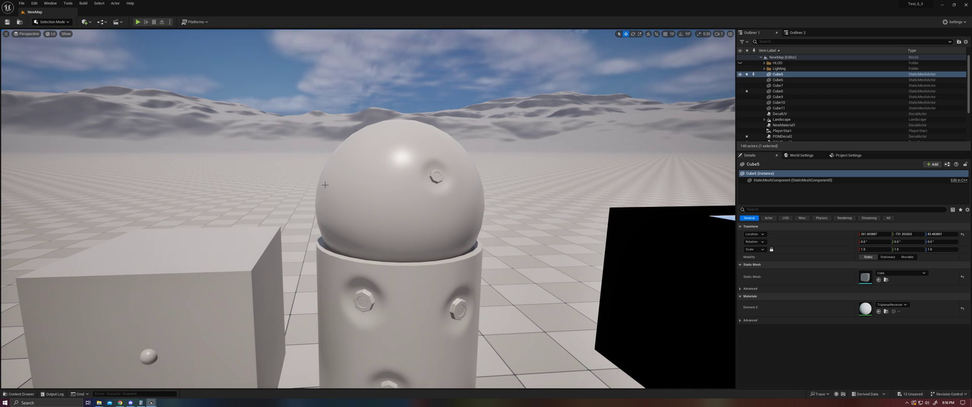
right_drag(383, 213, 383, 214)
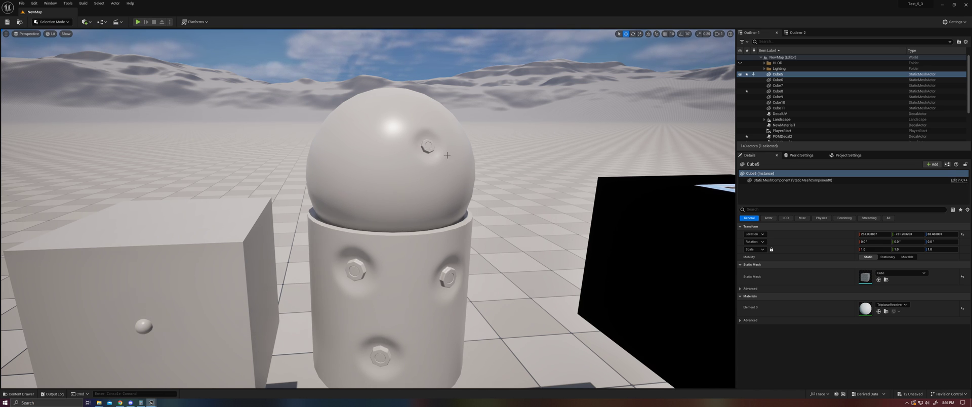
right_drag(447, 155, 398, 121)
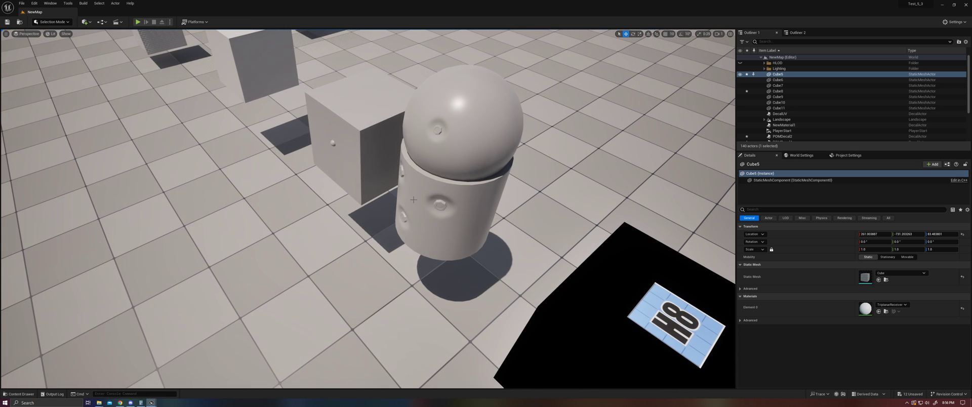
right_drag(414, 200, 440, 199)
Open the POMDecalUV material and place its editor so the H8 decal stays in view beside it
key(ctrl+space)
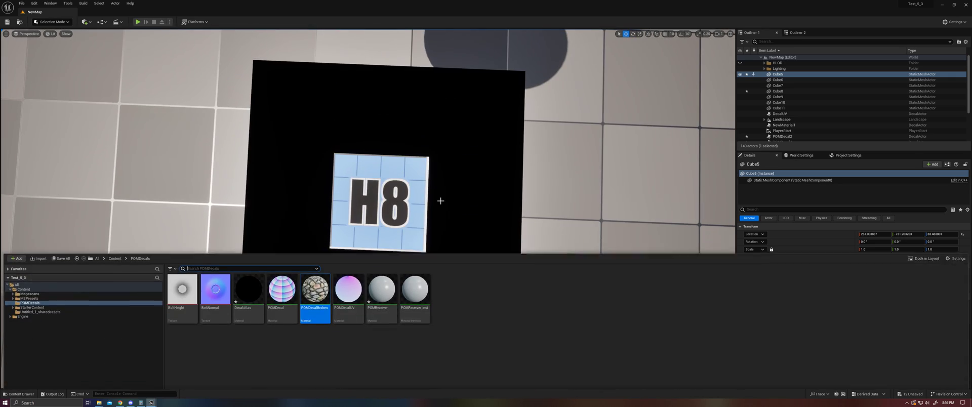
double_click(360, 302)
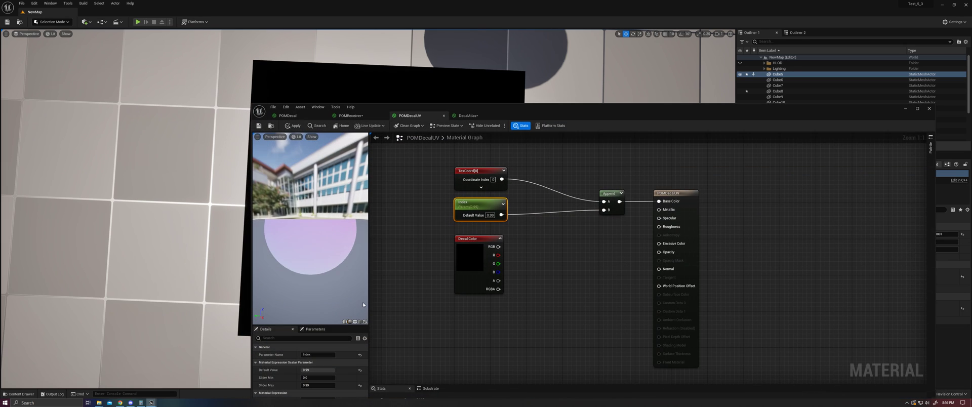
right_drag(543, 213, 588, 216)
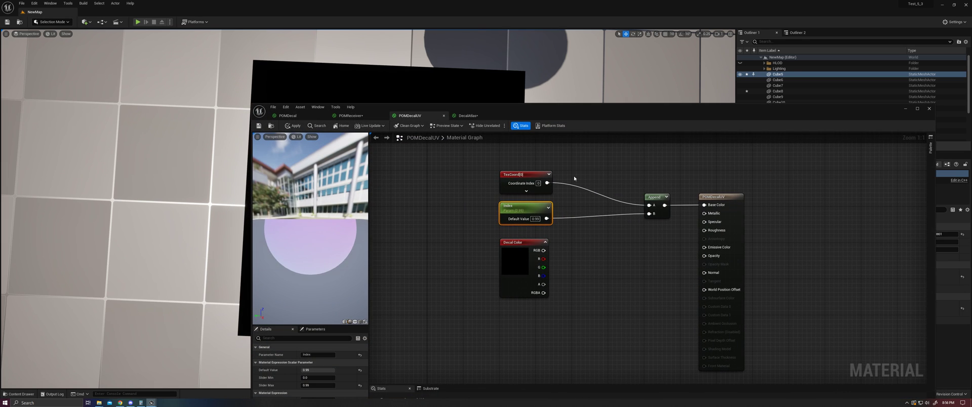
drag(582, 114, 781, 75)
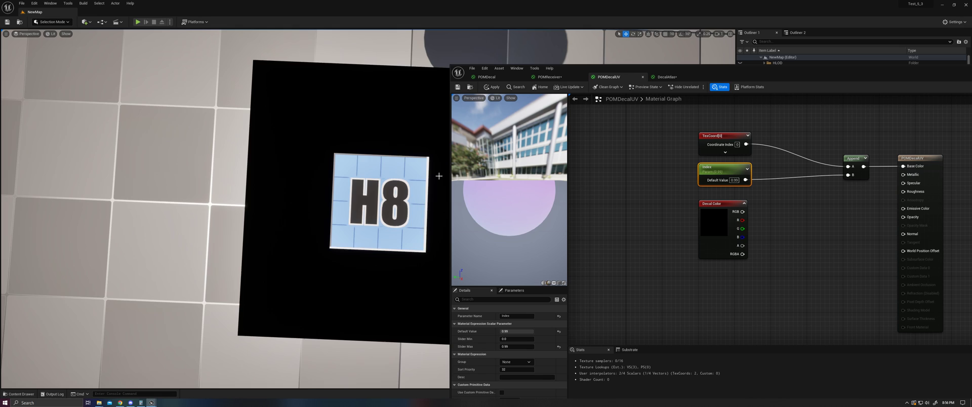
right_drag(438, 174, 441, 170)
Look at the viewport's Screen Percentage options and display the POMDecalUV material's own properties
click(6, 34)
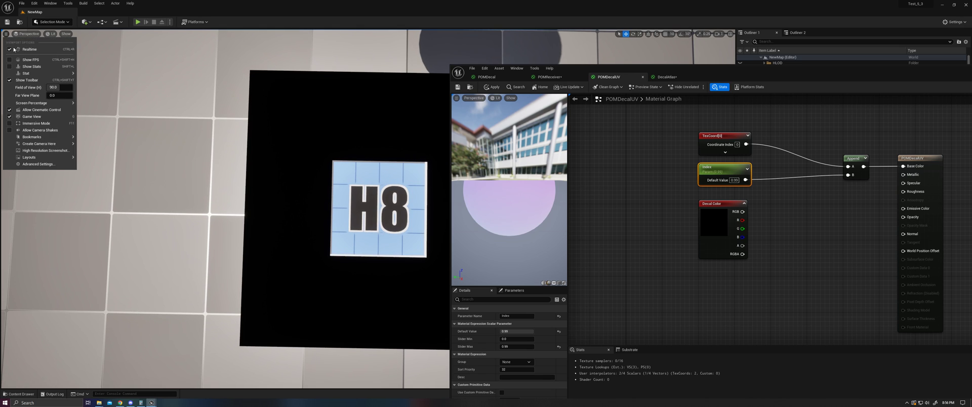
mouse_move(64, 104)
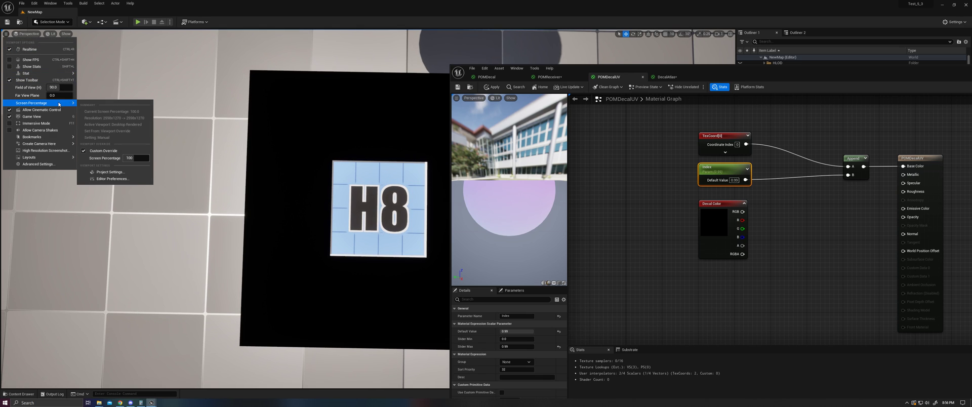
click(248, 14)
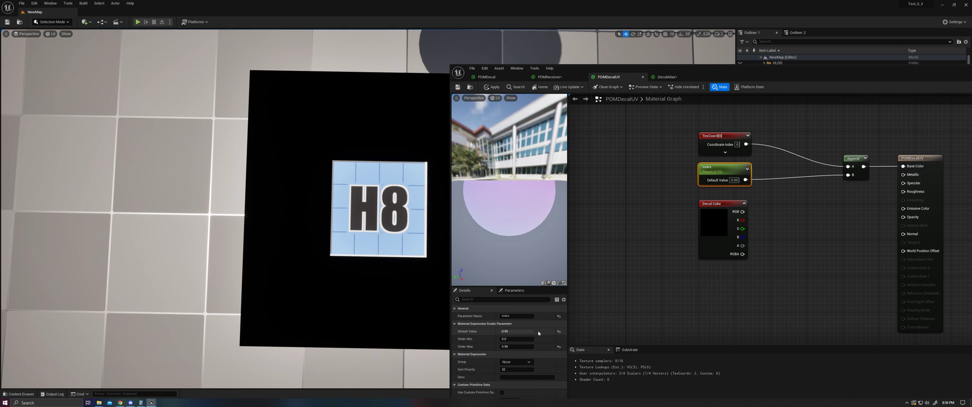
mouse_move(539, 333)
mouse_down()
mouse_move(506, 333)
mouse_move(539, 333)
mouse_up()
click(665, 236)
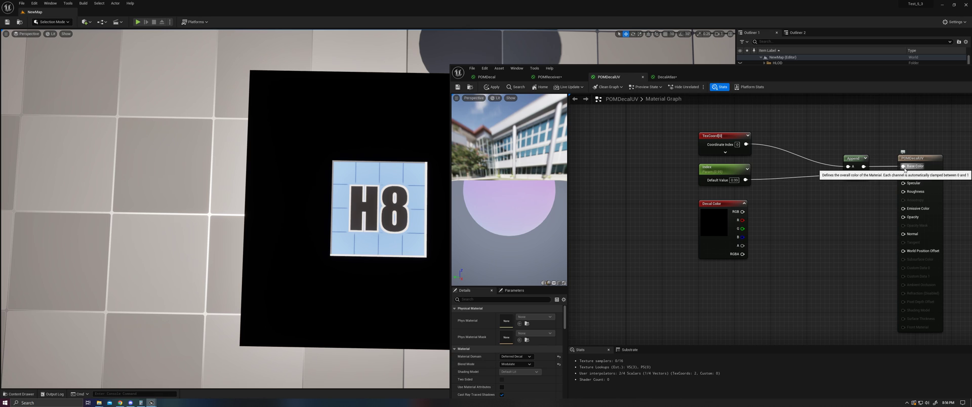
Connect the R G mask to Base Color in the DecalAtlas material and apply it to preview the decal's UVs
click(678, 80)
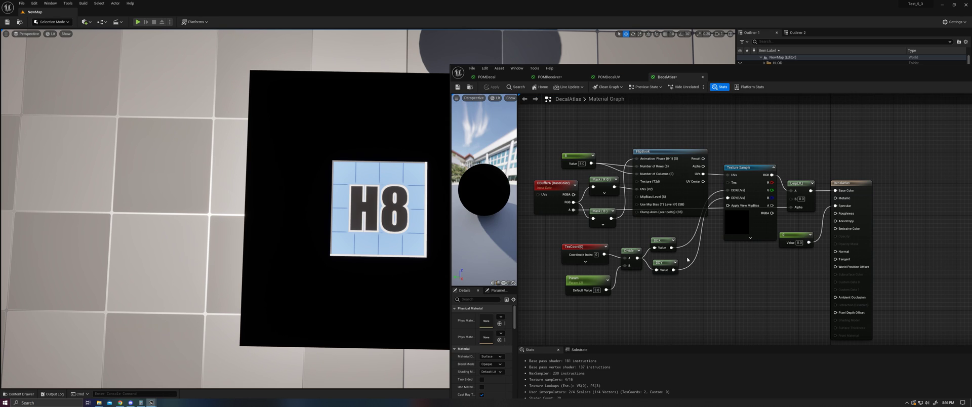
click(613, 186)
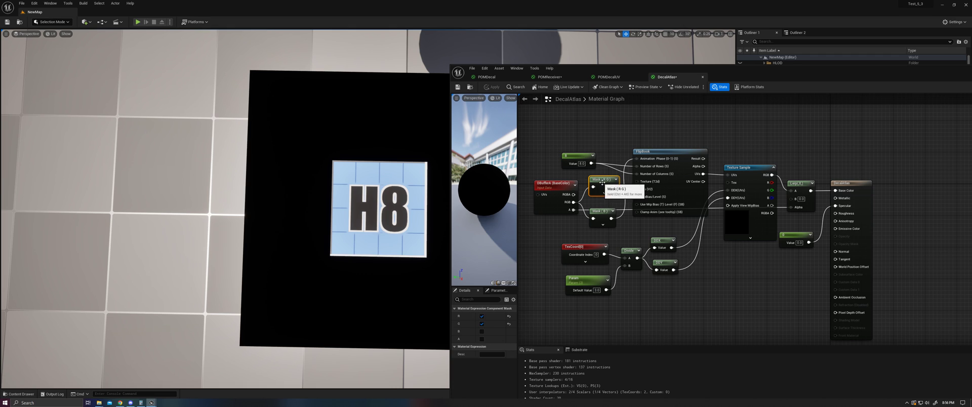
drag(613, 186, 837, 190)
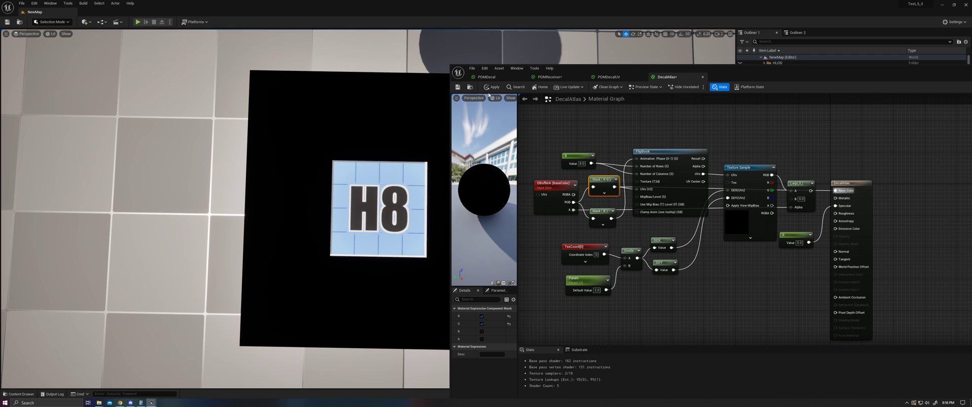
click(494, 87)
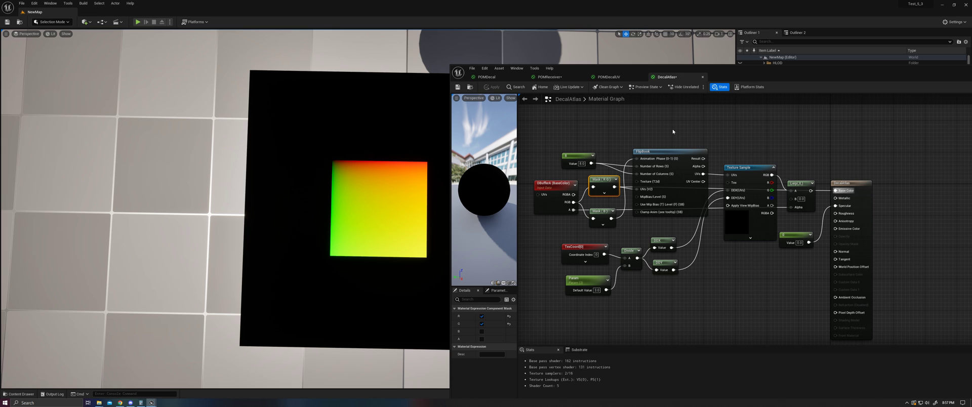
Select the DecalUV actor and move it across the black cube's top face to test the UV preview
drag(769, 76, 796, 181)
scroll(785, 117, down, 2)
scroll(783, 113, up, 1)
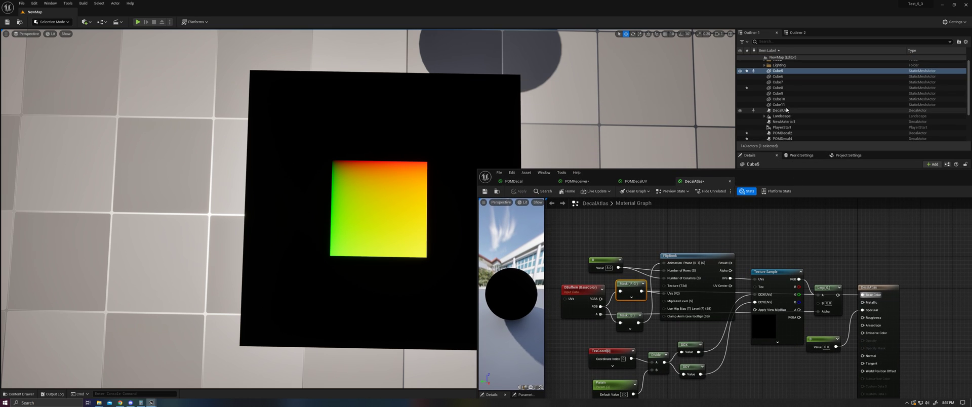
click(780, 111)
right_drag(378, 213, 392, 126)
drag(389, 98, 423, 164)
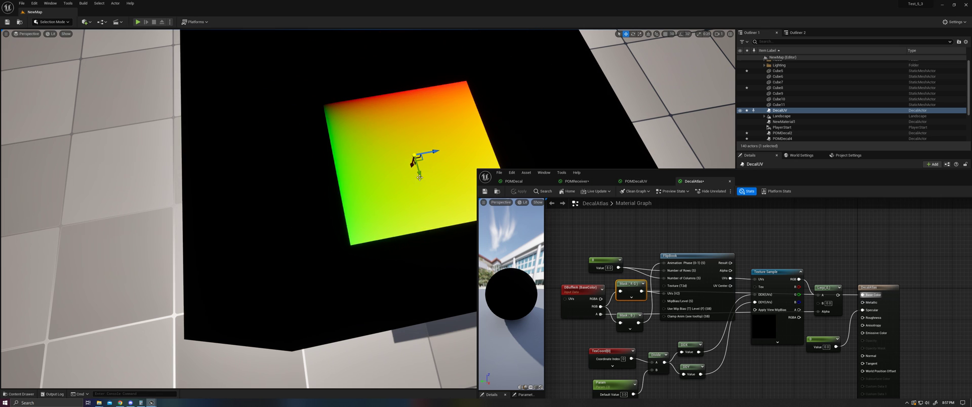
right_drag(423, 164, 424, 129)
drag(425, 277, 410, 184)
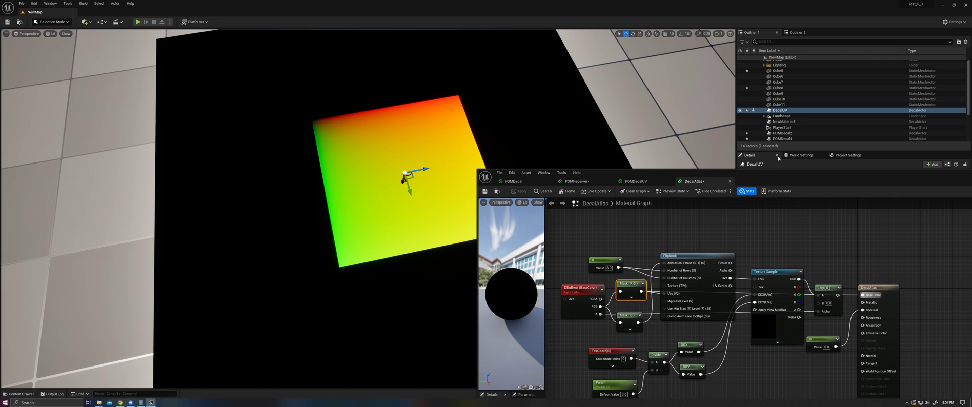
Reconnect the Lerp output to Base Color in the DecalAtlas material and apply the material
drag(787, 177, 842, 89)
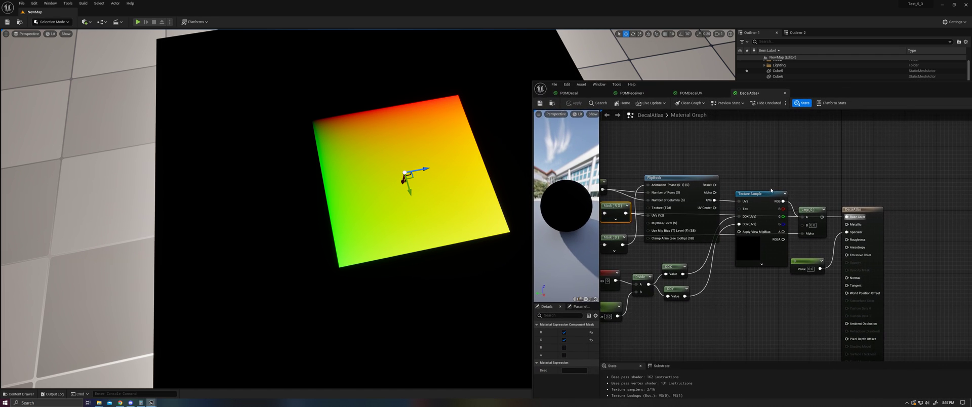
drag(822, 217, 848, 217)
right_drag(783, 176, 831, 179)
click(573, 102)
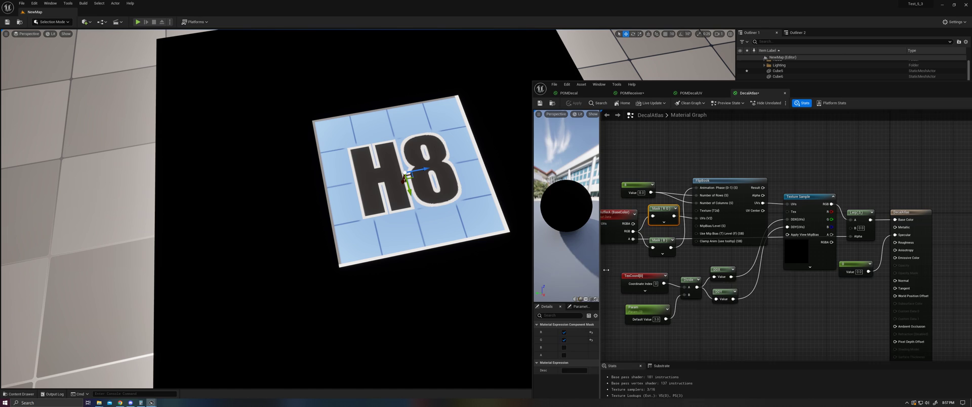
Enlarge the DecalAtlas material's details, filter them by "dbu" and choose None for Decal Response (DBuffer)
drag(599, 272, 677, 271)
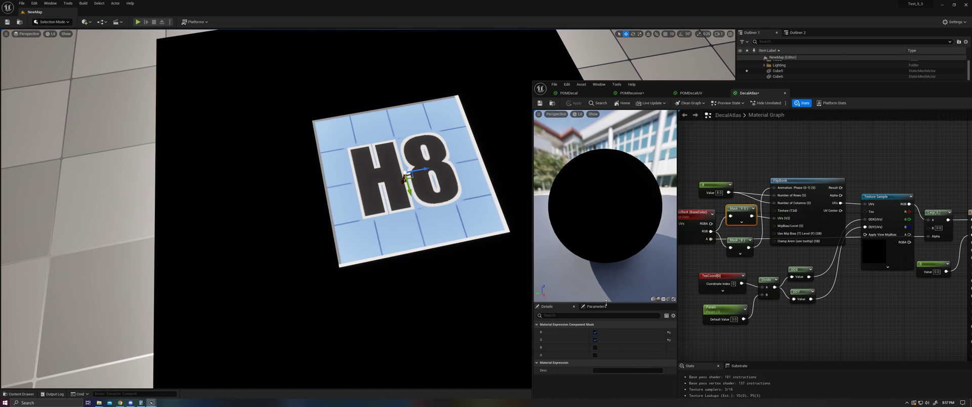
drag(605, 303, 606, 270)
click(598, 282)
text(dbu)
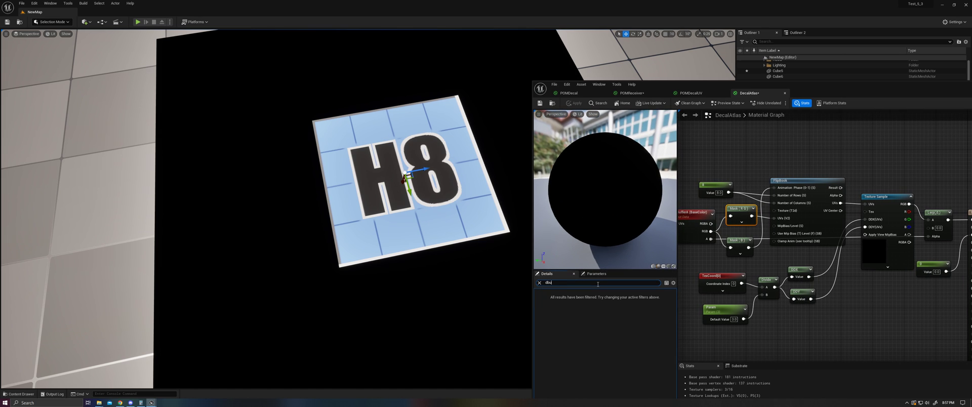
key(Return)
click(707, 260)
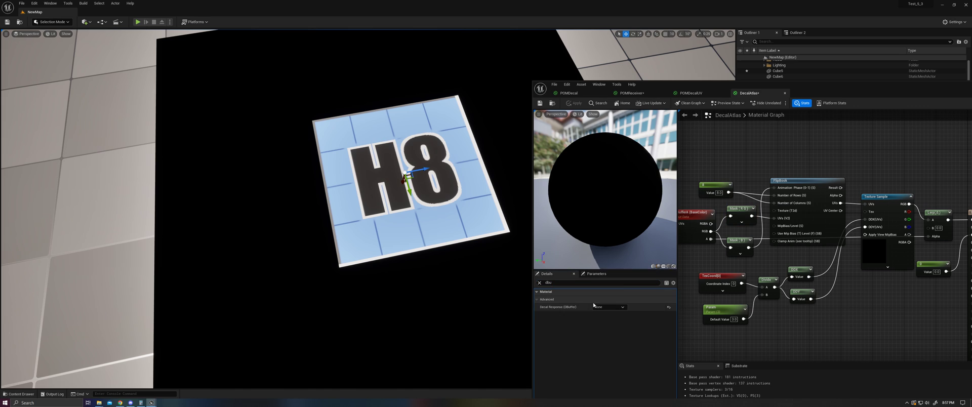
click(609, 306)
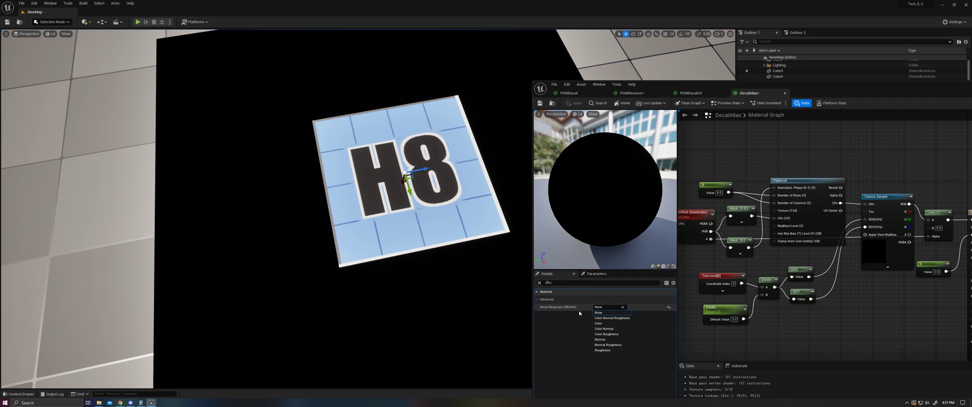
click(608, 312)
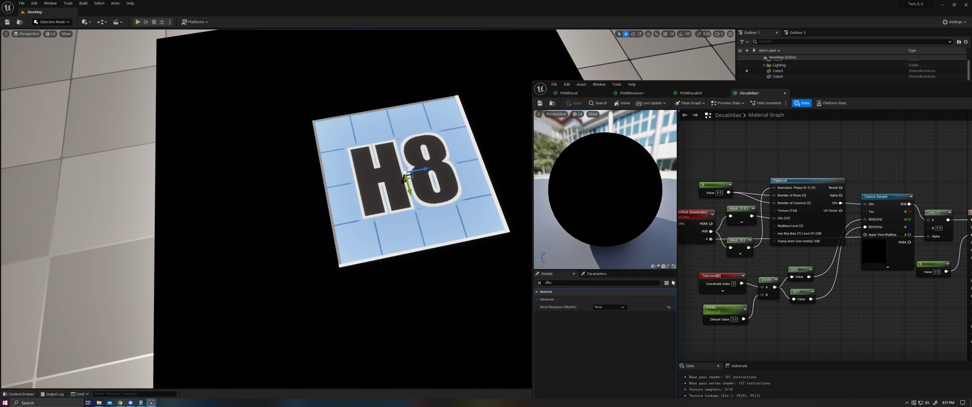
Inspect the DBufferA (BaseColor) node and the TexCoord, Divide, DDX and DDY nodes feeding the texture sample
click(713, 217)
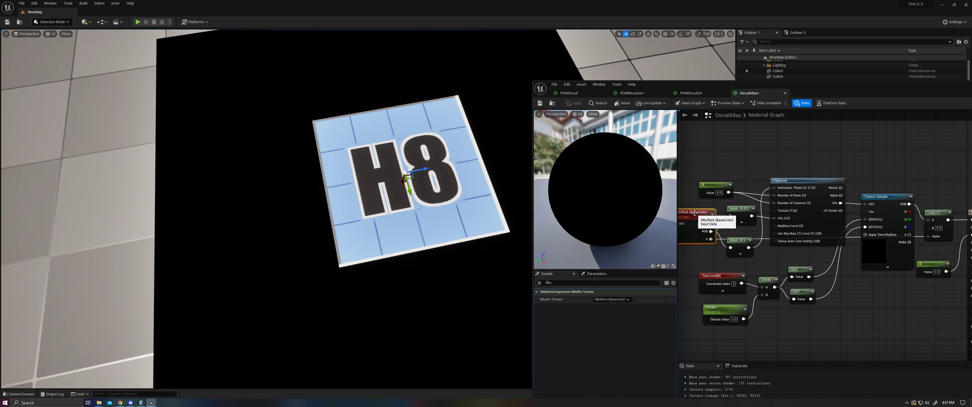
drag(677, 253, 635, 252)
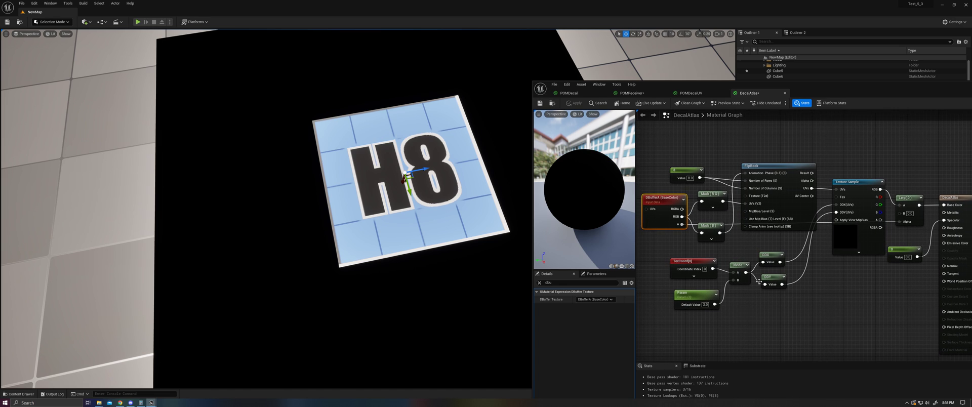
drag(666, 253, 788, 315)
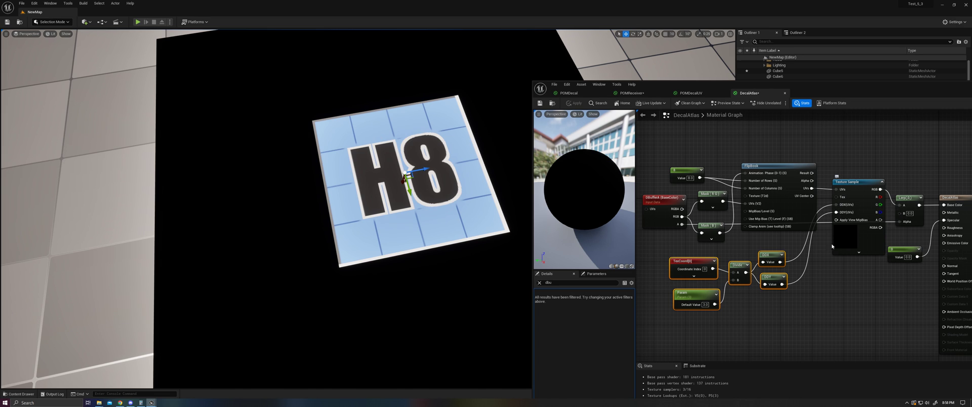
click(859, 288)
mouse_move(858, 288)
right_down()
mouse_move(783, 293)
mouse_move(869, 276)
right_up()
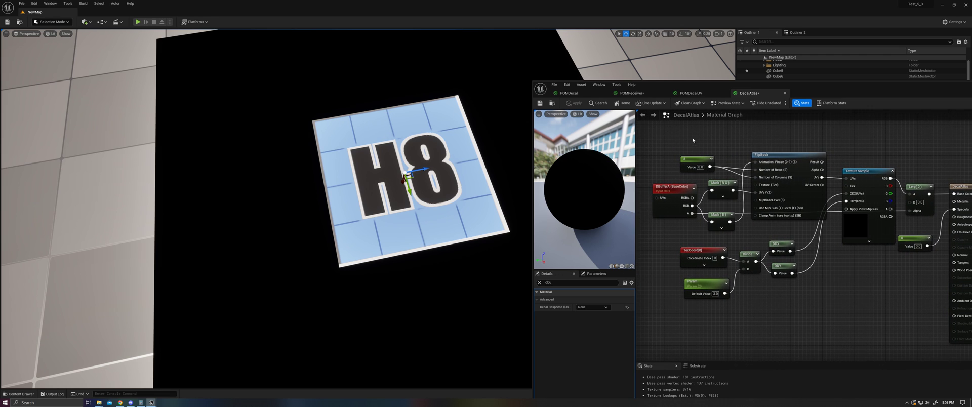
Switch to the POMReceiver material graph and select the DBuffer nodes with the masks and math that decode them
click(631, 92)
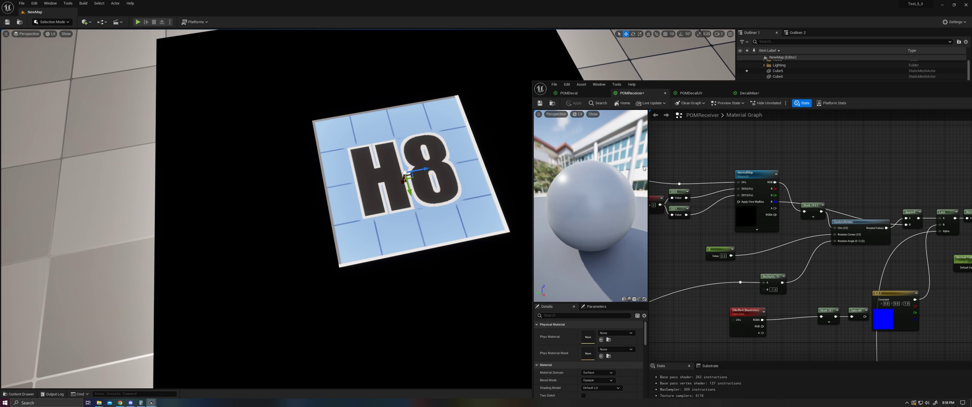
drag(806, 91, 697, 64)
scroll(728, 162, down, 6)
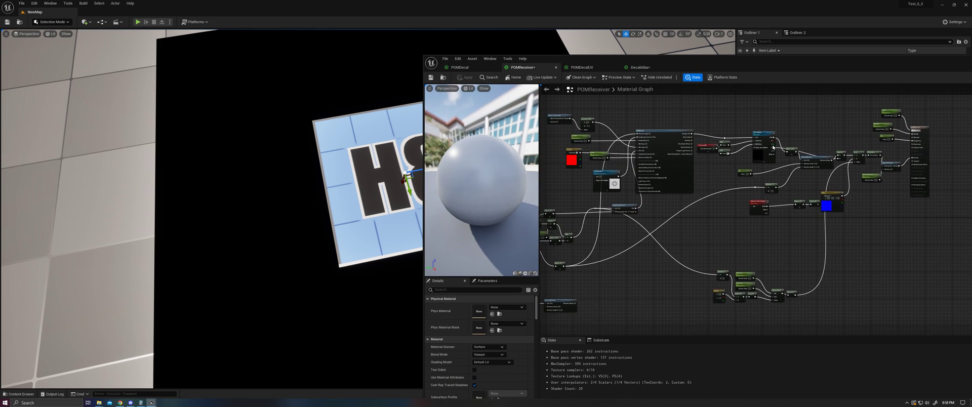
scroll(727, 162, up, 8)
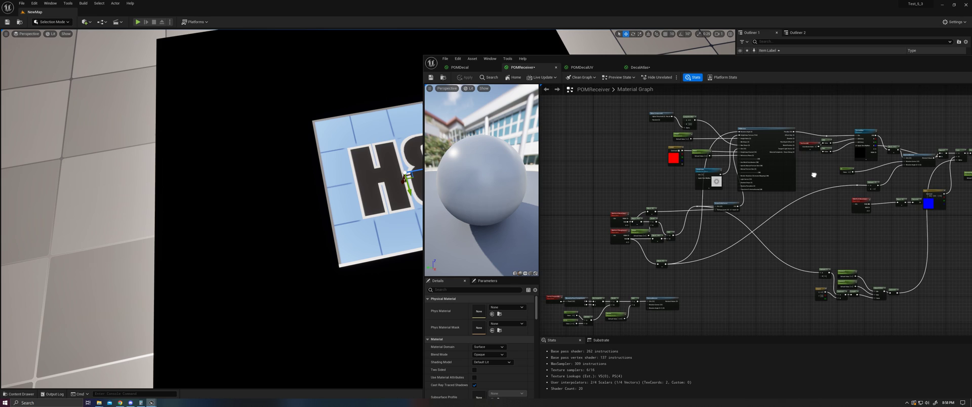
right_drag(765, 209, 824, 210)
drag(553, 187, 678, 269)
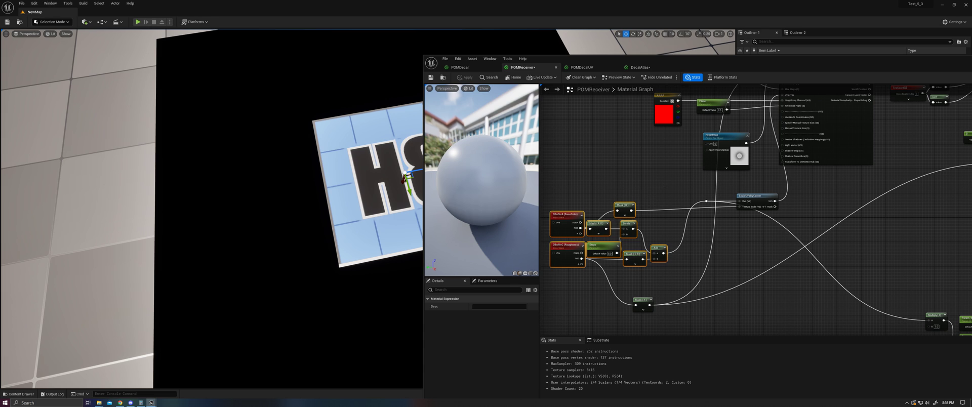
Select the parallax occlusion mapping function node and follow its output through the normal map to the material output
right_drag(661, 183, 585, 281)
click(719, 174)
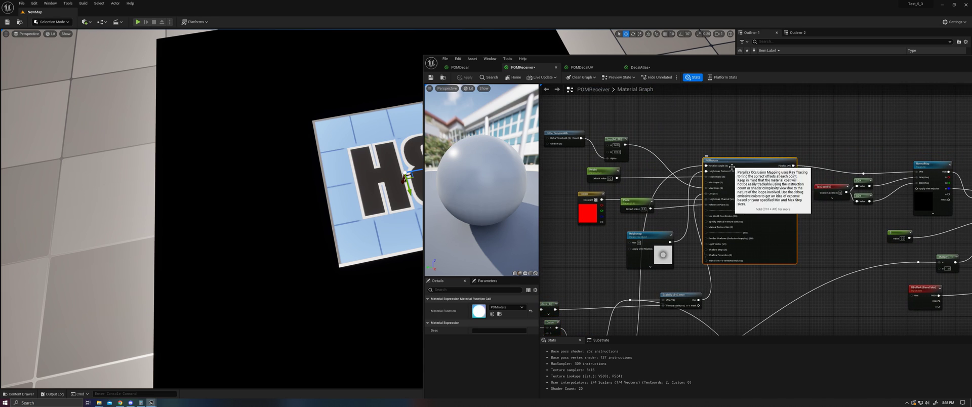
right_drag(832, 246, 554, 237)
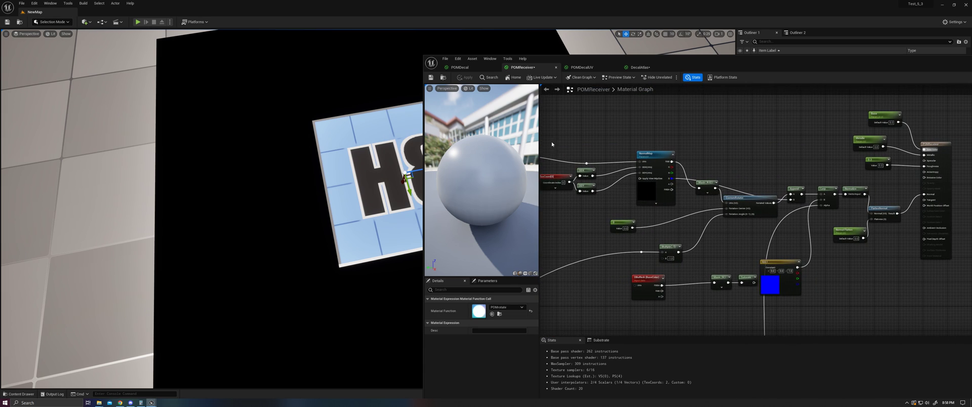
Inspect the NormalMap parameter in the POMReceiver graph and follow its output to the material, checking the decal in the level
drag(551, 142, 674, 212)
right_drag(552, 167, 571, 165)
click(663, 154)
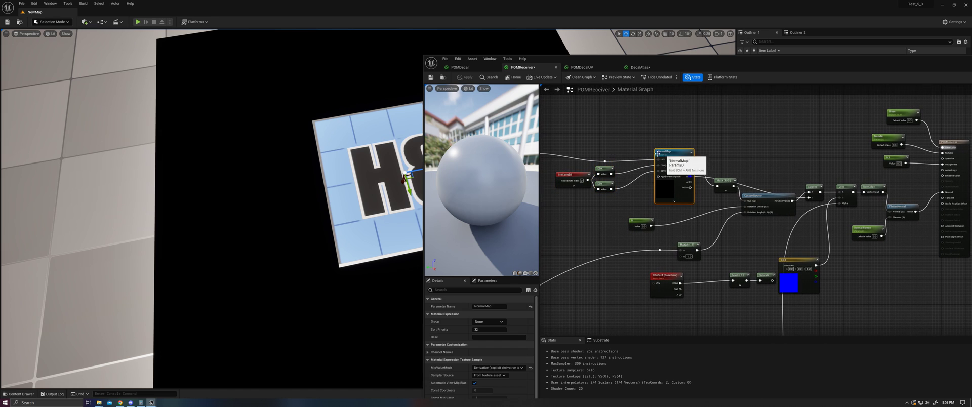
right_drag(735, 174, 624, 186)
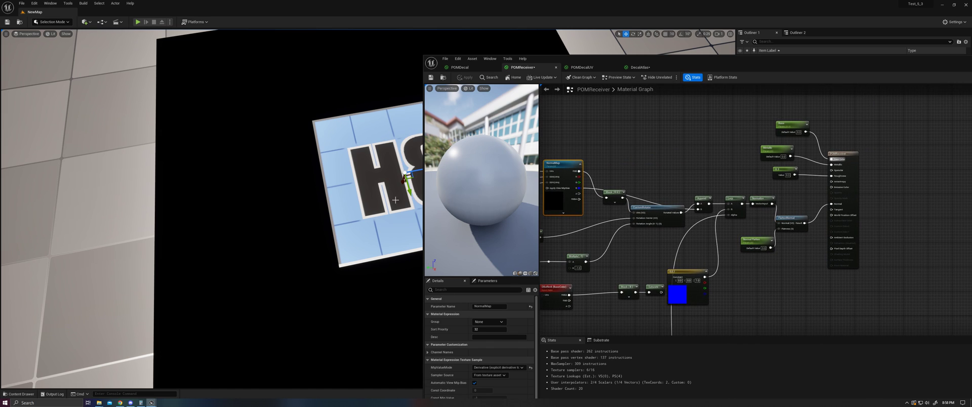
right_drag(395, 200, 418, 199)
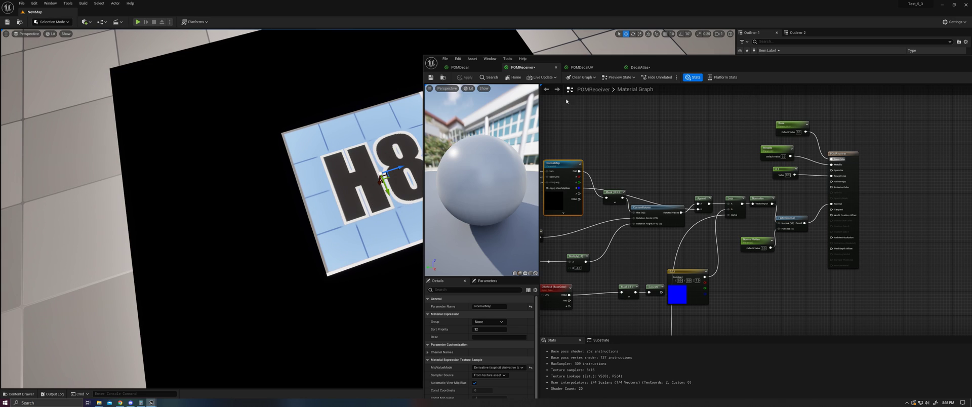
Pass through the POMDecalUV graph to DecalAtlas, wire the R G mask into the Lerp's A input and apply the material
click(587, 68)
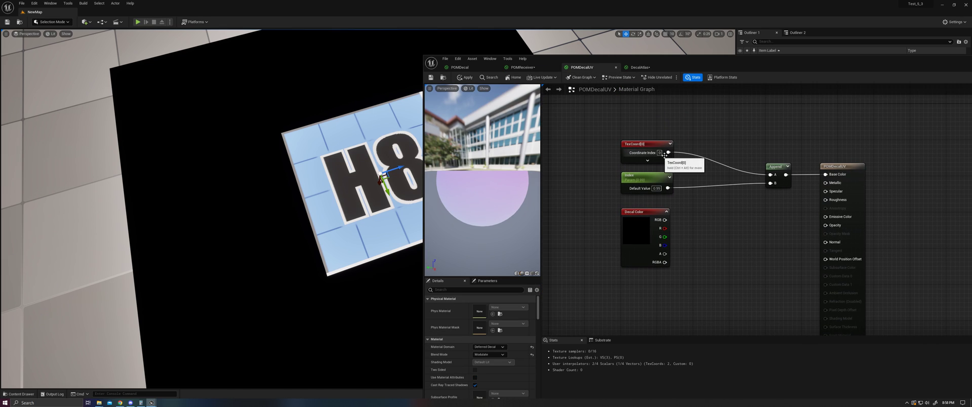
click(638, 67)
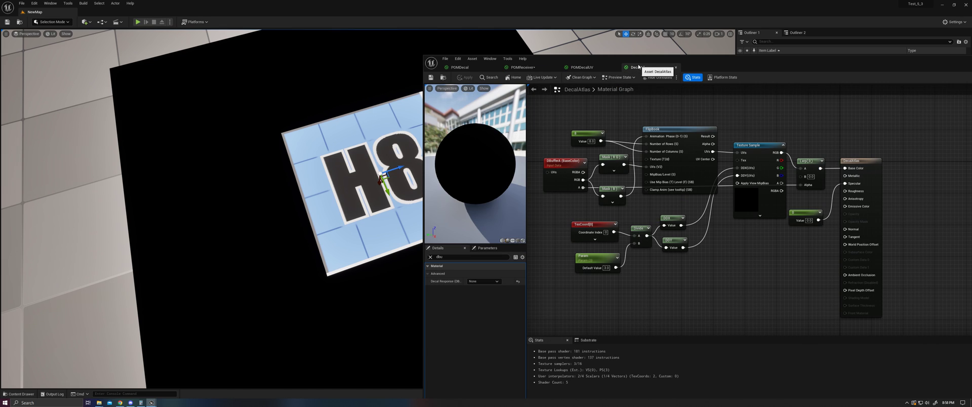
drag(624, 165, 751, 171)
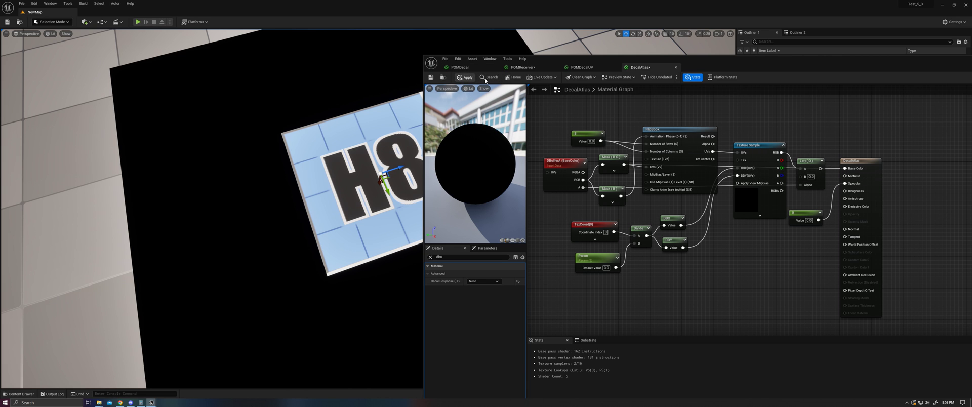
click(467, 77)
Move the material editor window aside and examine the decal's UV gradient in the level up close
drag(647, 59, 709, 58)
right_drag(414, 168, 364, 116)
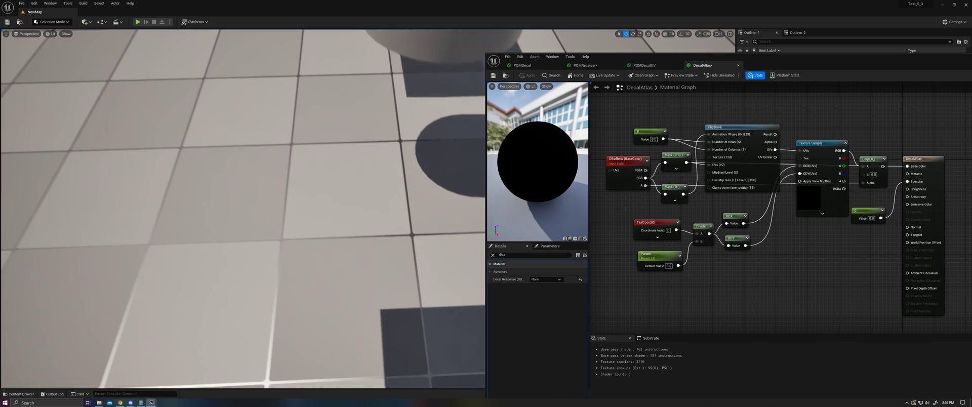
scroll(412, 167, up, 6)
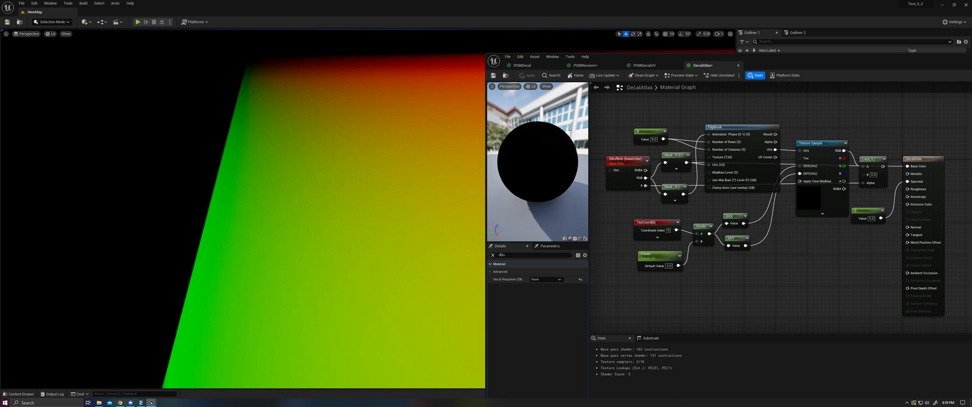
drag(414, 166, 415, 137)
right_drag(415, 166, 415, 204)
mouse_move(414, 166)
mouse_down()
mouse_move(415, 121)
mouse_move(415, 152)
mouse_up()
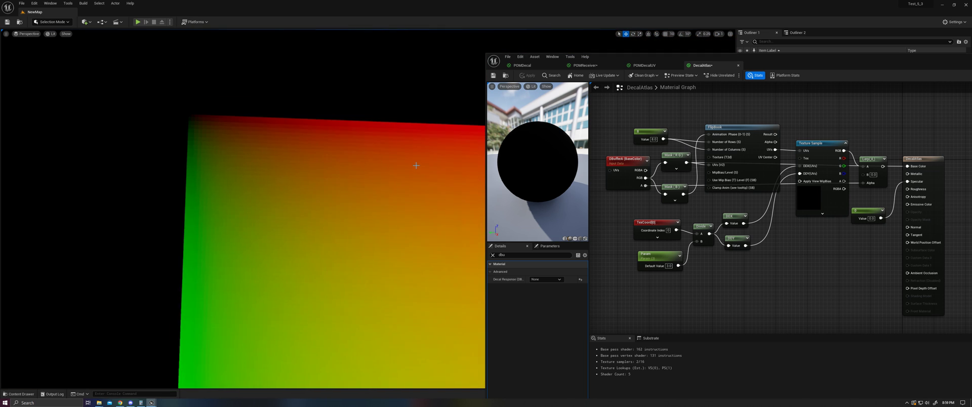
scroll(411, 147, down, 4)
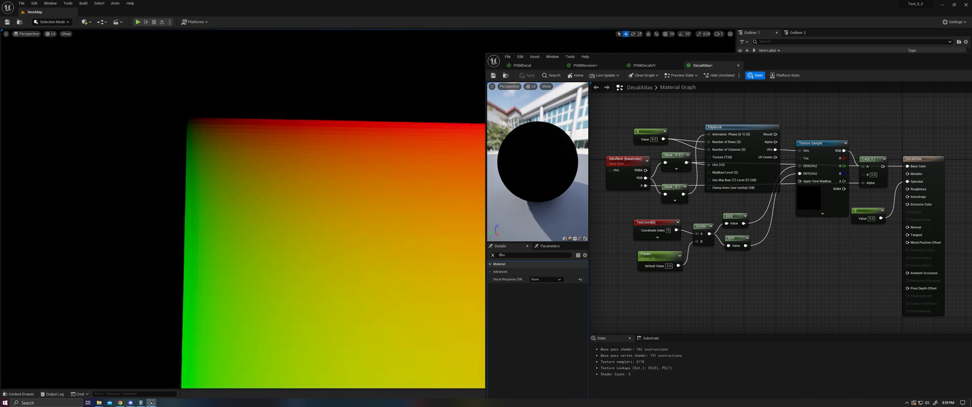
scroll(411, 147, up, 3)
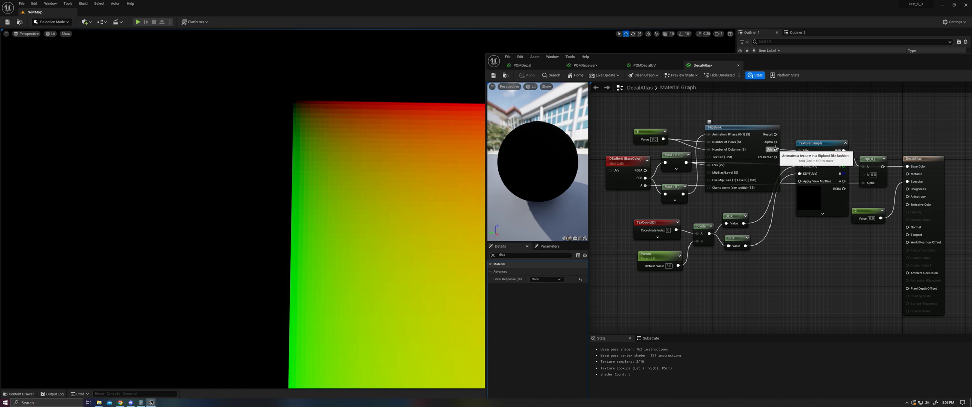
Test the R G mask as the Texture Sample's UVs and apply, then reconnect the Flipbook's UVs output and apply again
drag(775, 149, 799, 150)
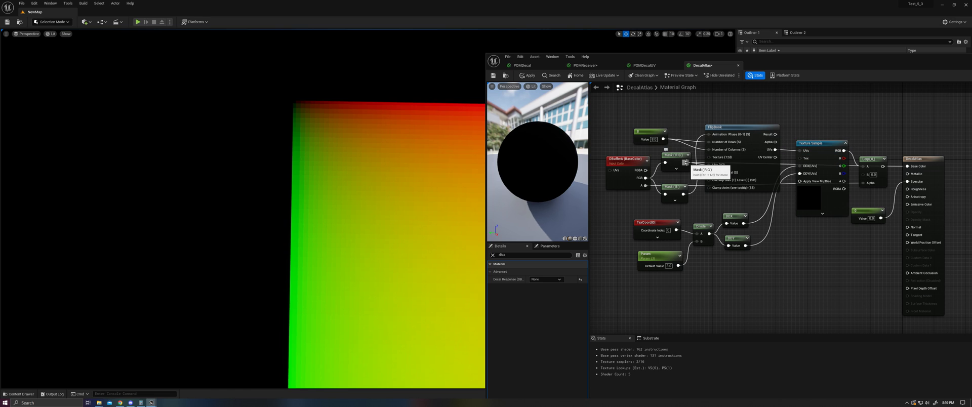
drag(686, 162, 800, 151)
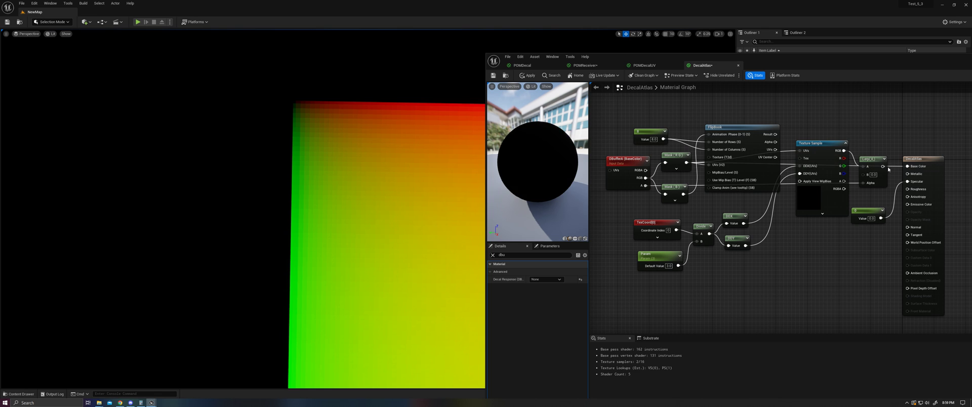
click(529, 76)
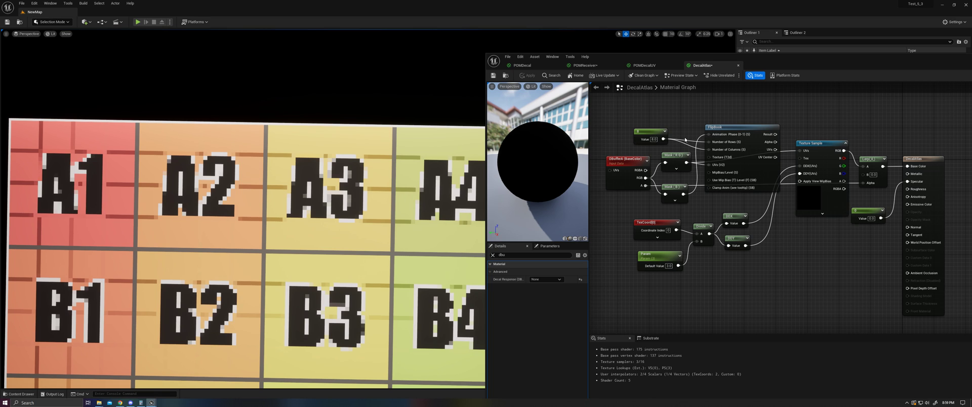
drag(775, 149, 799, 150)
click(527, 75)
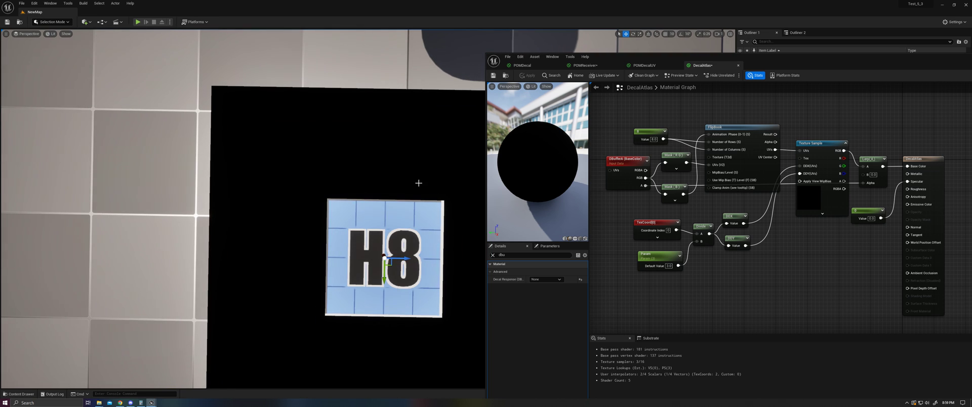
In the POMDecalUV graph, set the Index parameter's default value to 0.0
click(650, 65)
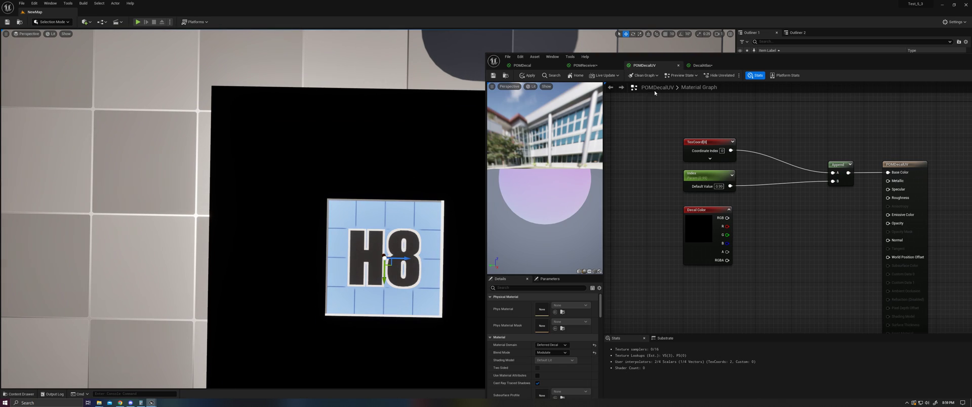
click(703, 174)
drag(550, 320, 516, 319)
alt+drag(420, 284, 407, 296)
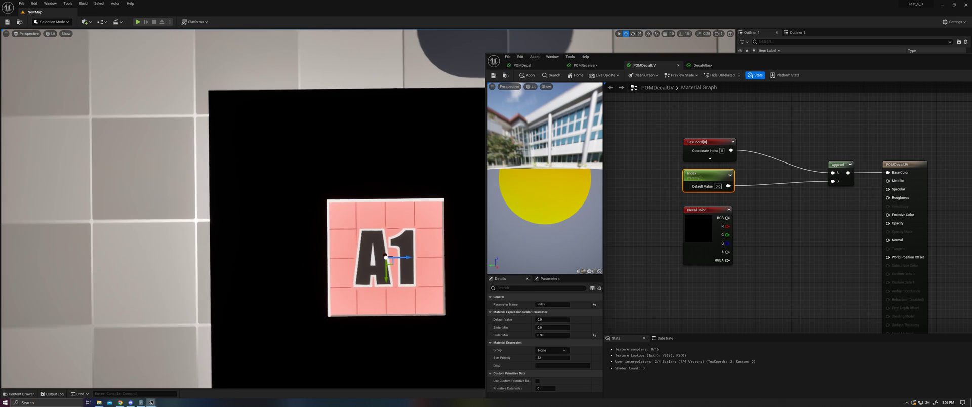
Examine the A1 decal tile up close, and the bolt-shaped decal on the sphere
key(w)
right_drag(421, 248, 431, 248)
middle_drag(421, 248, 421, 304)
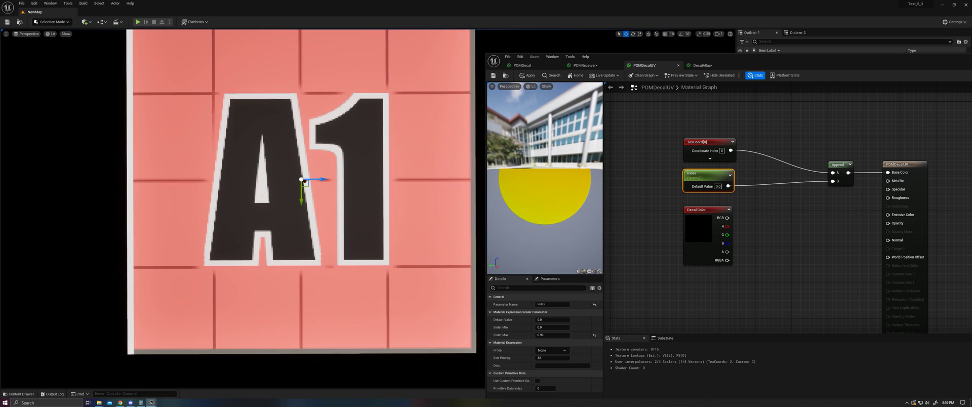
right_drag(425, 250, 426, 233)
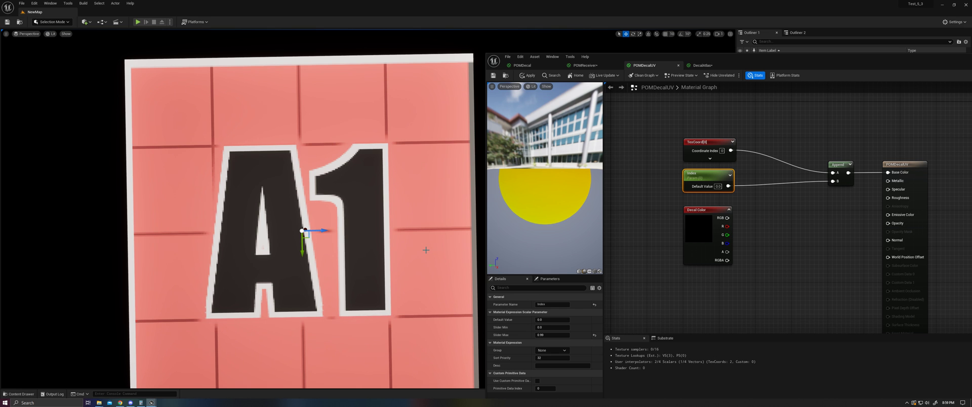
right_drag(454, 130, 456, 76)
right_drag(388, 203, 381, 203)
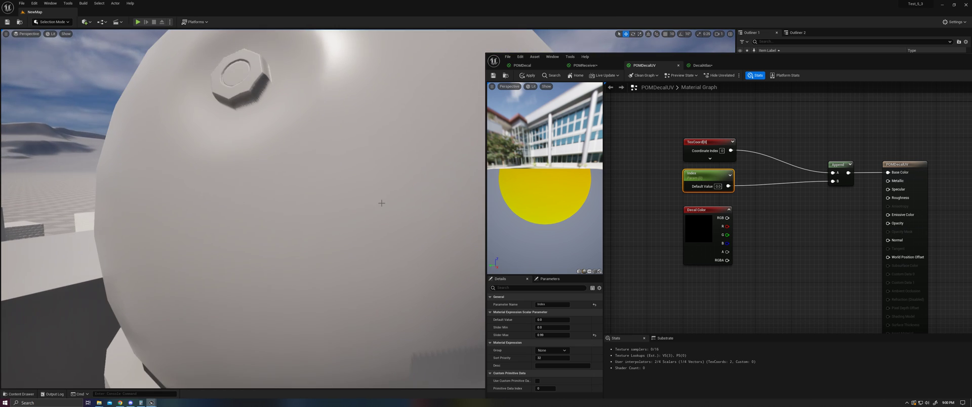
right_drag(381, 203, 335, 180)
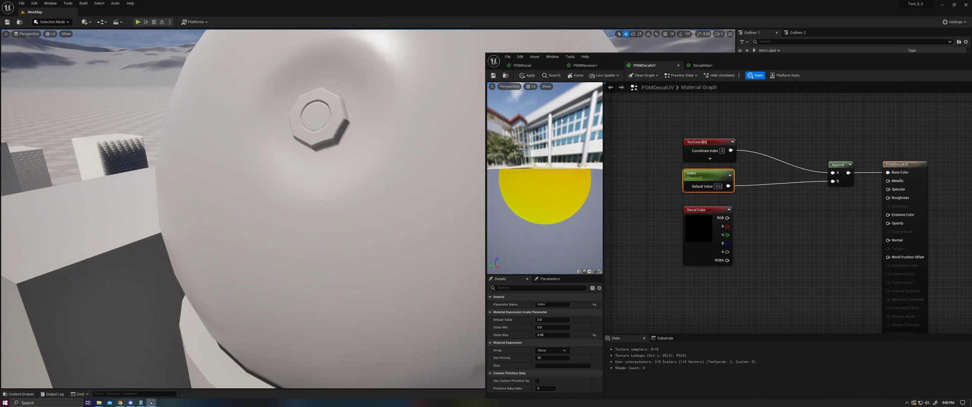
Close the POMDecalUV material with its changes applied, and close the DecalAtlas material
click(587, 65)
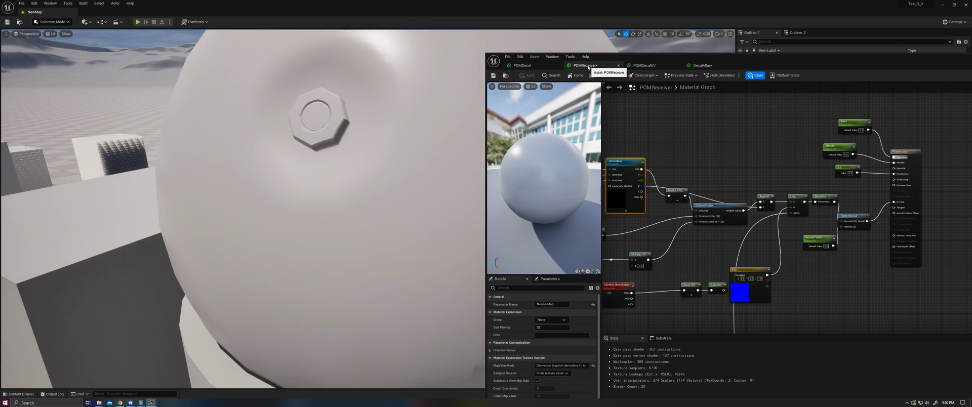
click(703, 65)
click(678, 66)
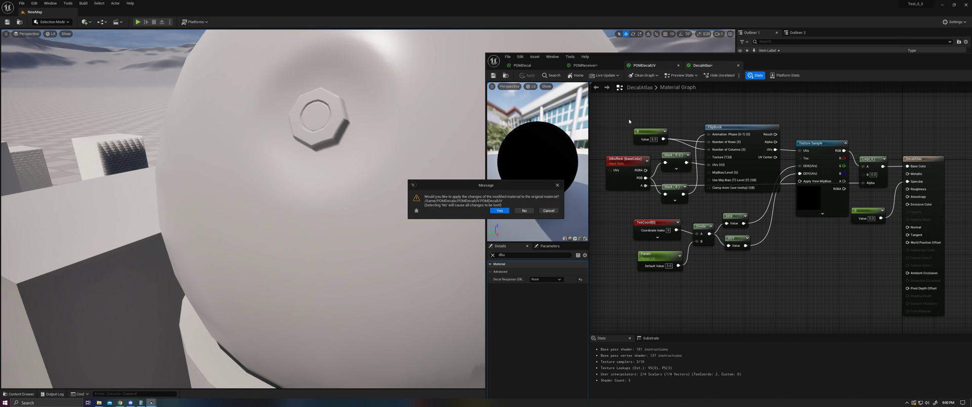
key(Return)
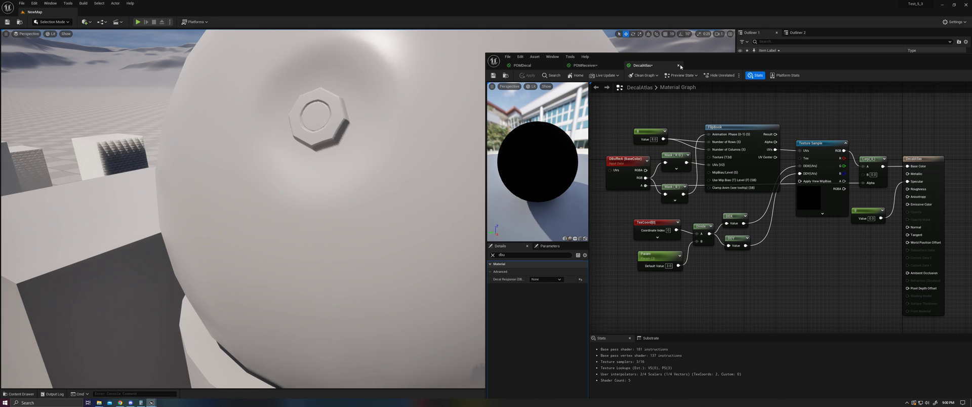
click(678, 65)
Switch to the POMDecal material and reposition its editor window to show the whole node network
click(522, 65)
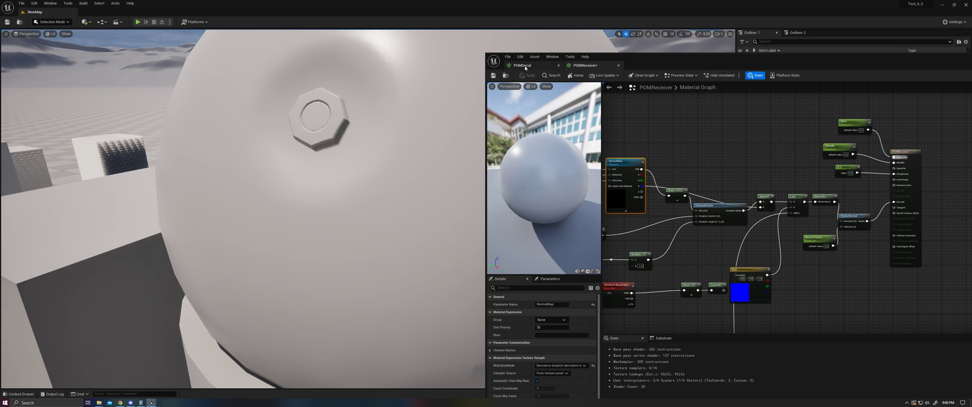
drag(657, 141, 616, 142)
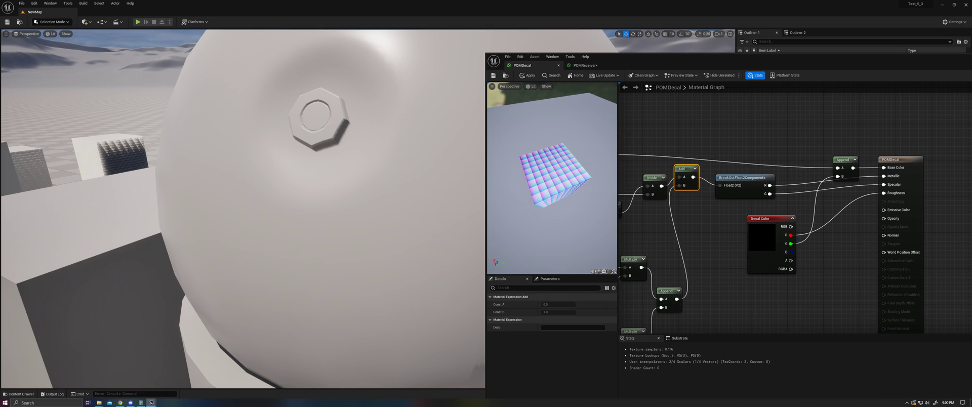
right_drag(646, 134, 759, 130)
scroll(759, 130, down, 1)
right_drag(710, 155, 821, 151)
scroll(821, 150, down, 1)
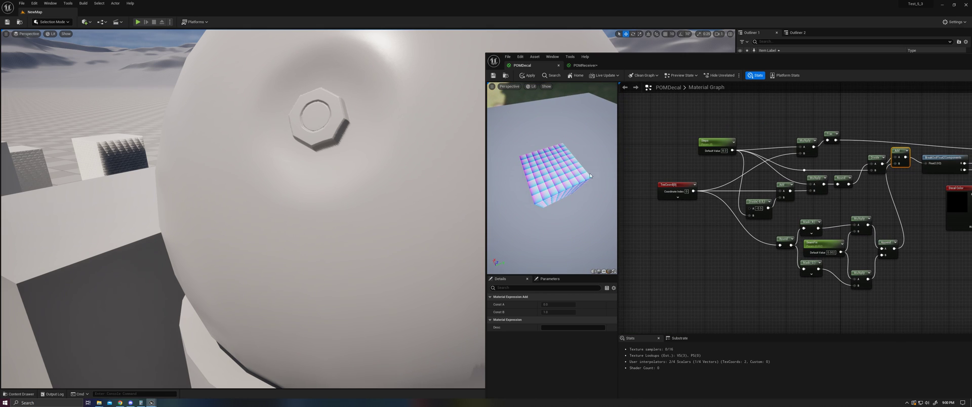
drag(753, 63, 554, 43)
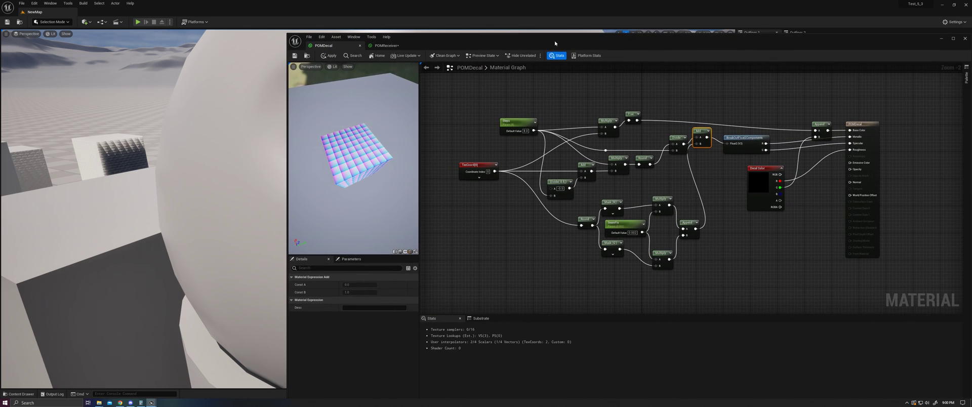
Select the TexCoord node to point out the UV source and start previewing the Frac node after the Multiply
click(488, 164)
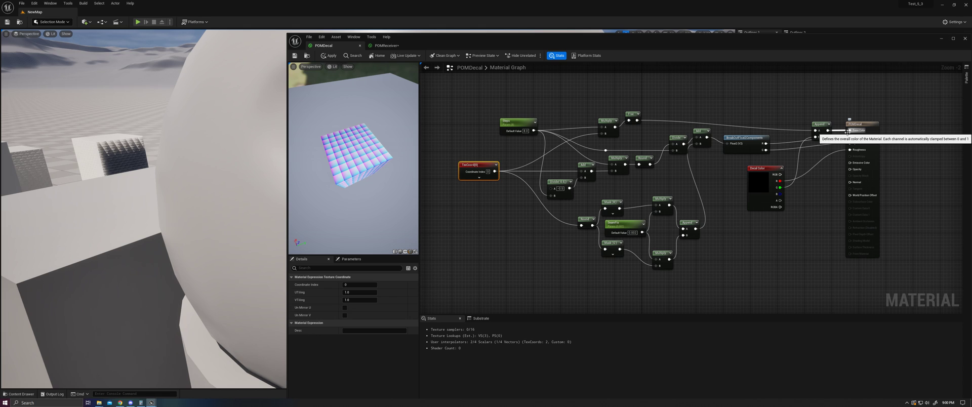
scroll(543, 130, up, 2)
drag(461, 175, 471, 171)
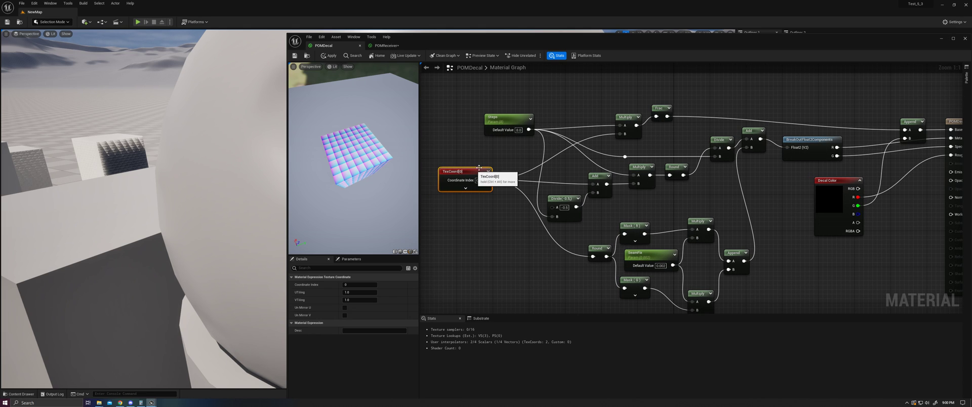
click(626, 108)
right_click(664, 106)
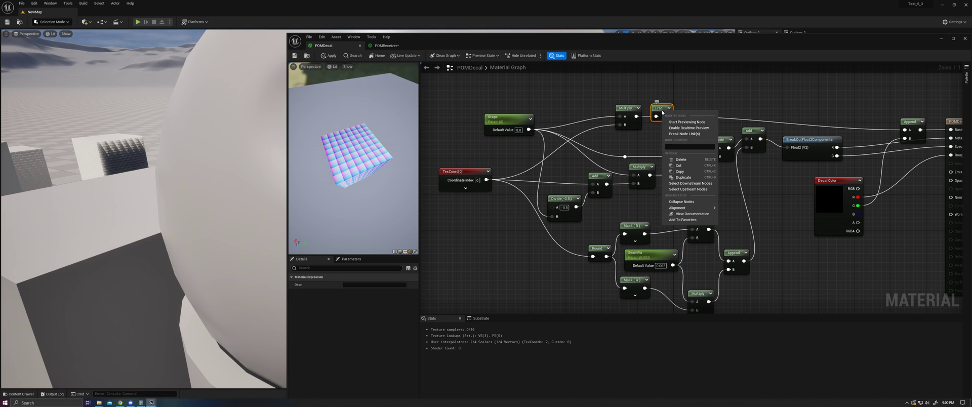
click(688, 122)
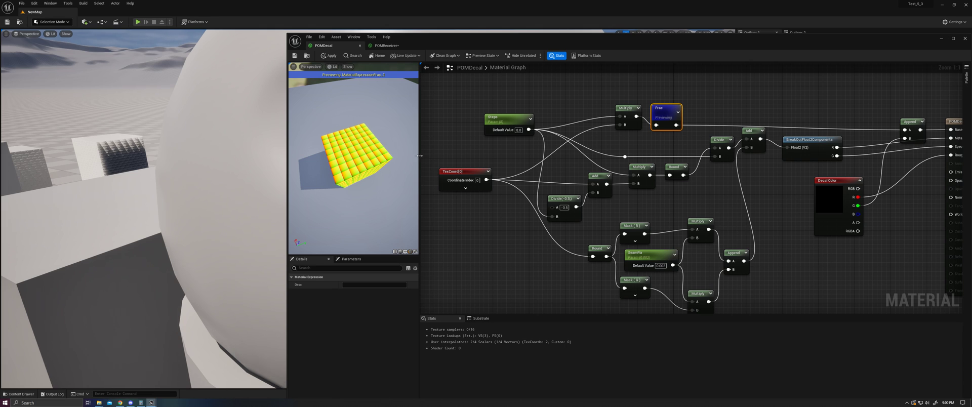
Widen the material preview, orbit it to face the Frac node's UV grid, and examine the nodes feeding Frac
drag(420, 158, 530, 159)
drag(409, 159, 380, 180)
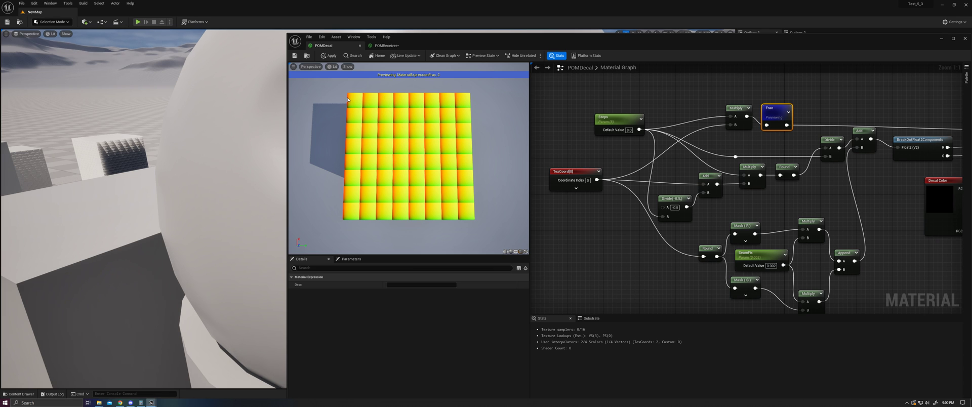
right_drag(640, 150, 893, 129)
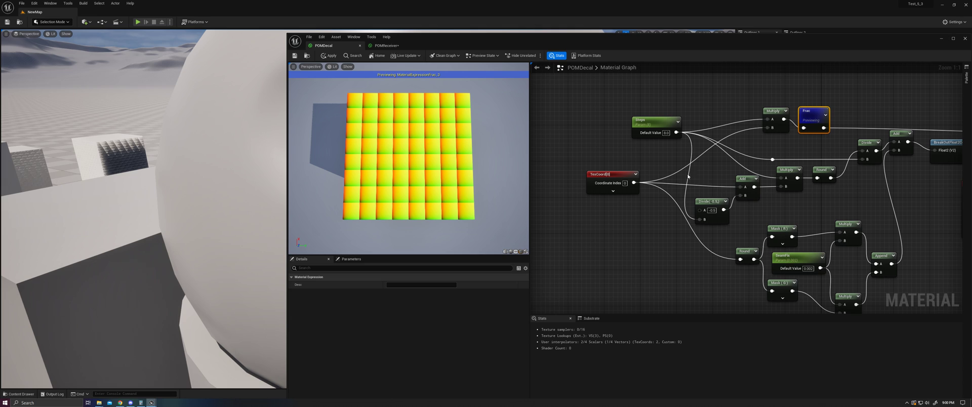
right_drag(642, 185, 615, 196)
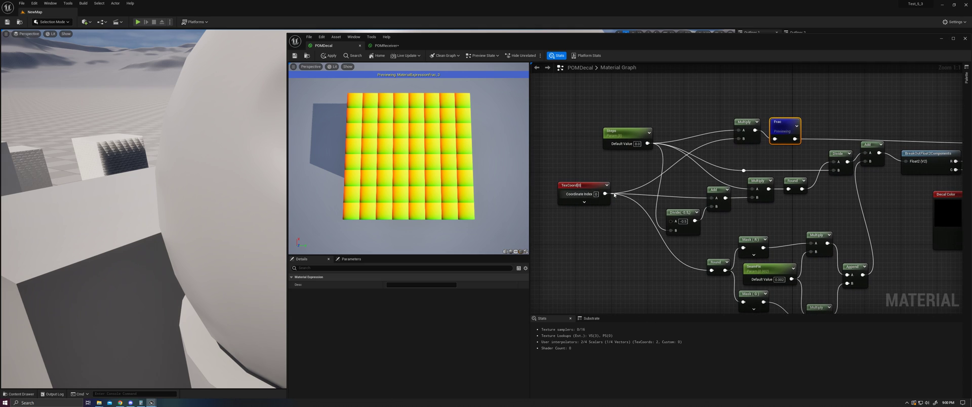
Preview the Divide(-0.5,) node and the Add node that combines it with TexCoord
right_click(681, 213)
click(703, 223)
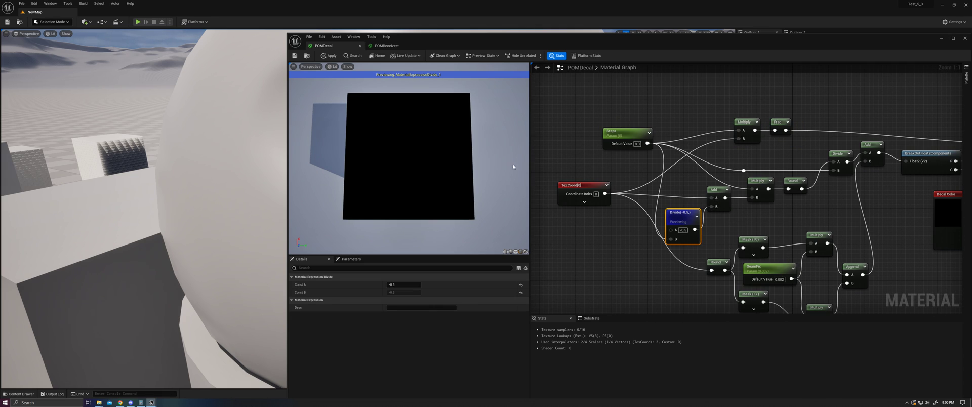
right_click(719, 192)
click(736, 201)
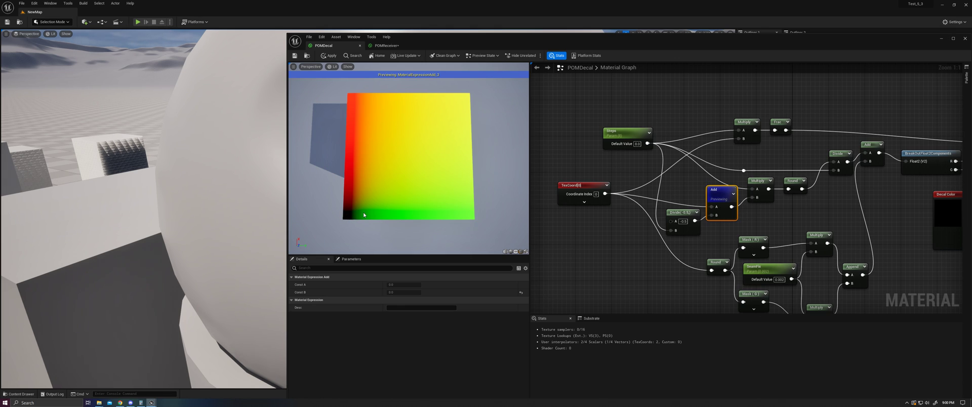
Preview the Multiply node following that Add node, and the Round node after it
right_drag(765, 188, 735, 194)
right_click(728, 192)
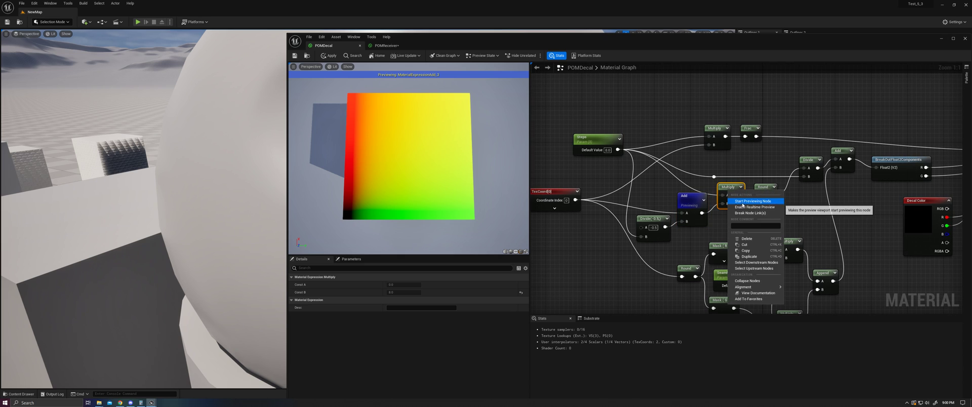
click(752, 201)
right_click(761, 192)
click(781, 202)
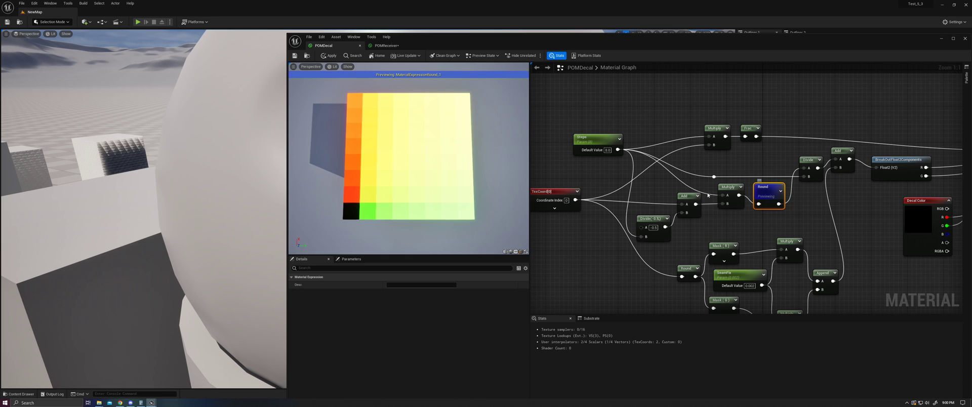
Preview the Divide node after Round, orbit the preview cube, and preview the Frac node for comparison
right_click(820, 163)
click(841, 173)
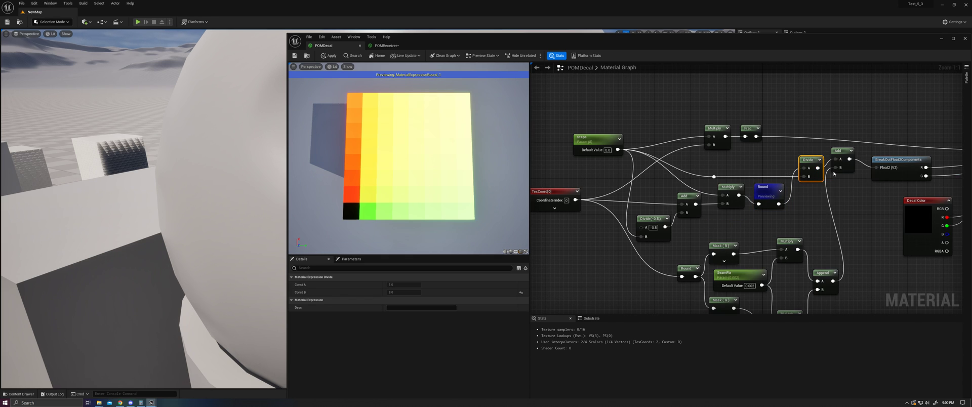
drag(408, 172, 388, 177)
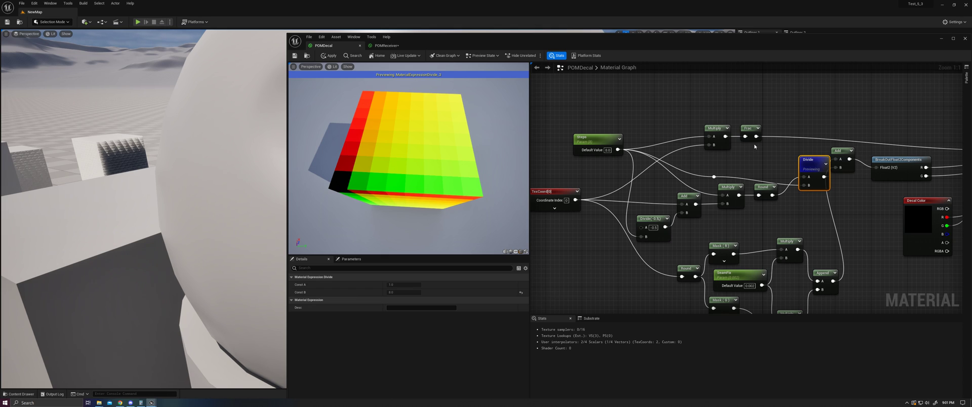
right_click(754, 128)
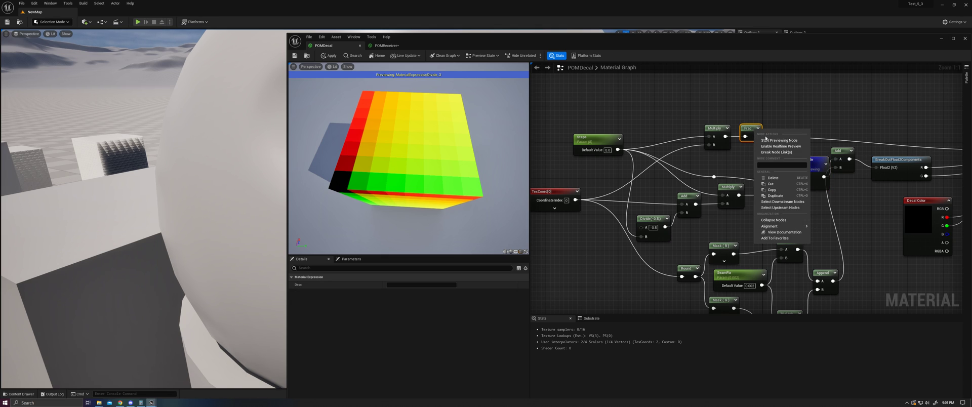
click(772, 145)
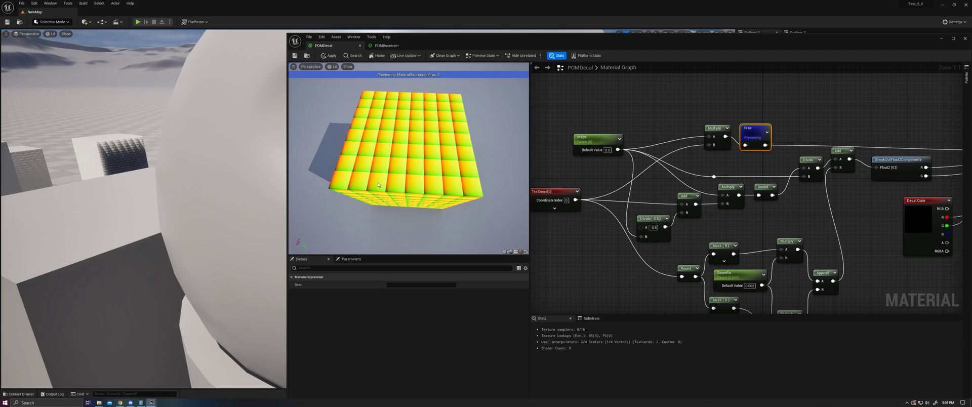
Preview the Add node before BreakOutFloat2Components, trace it to the material output, and orbit the preview to face the stepped UVs
right_click(837, 151)
click(853, 163)
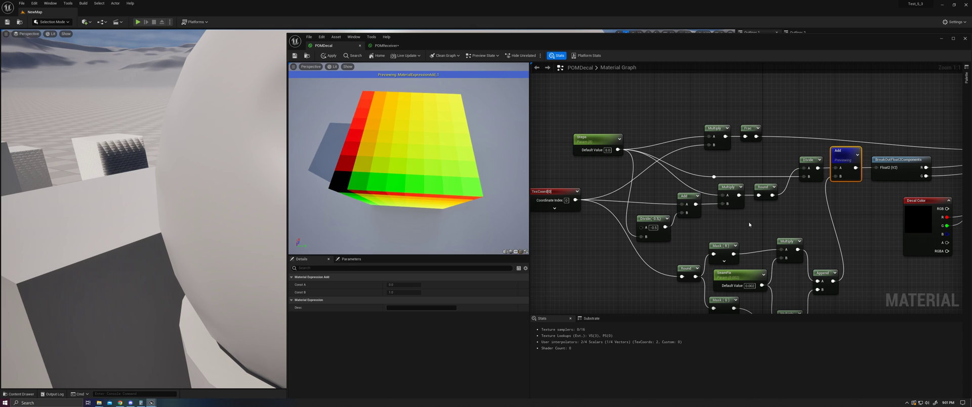
right_drag(689, 201, 539, 212)
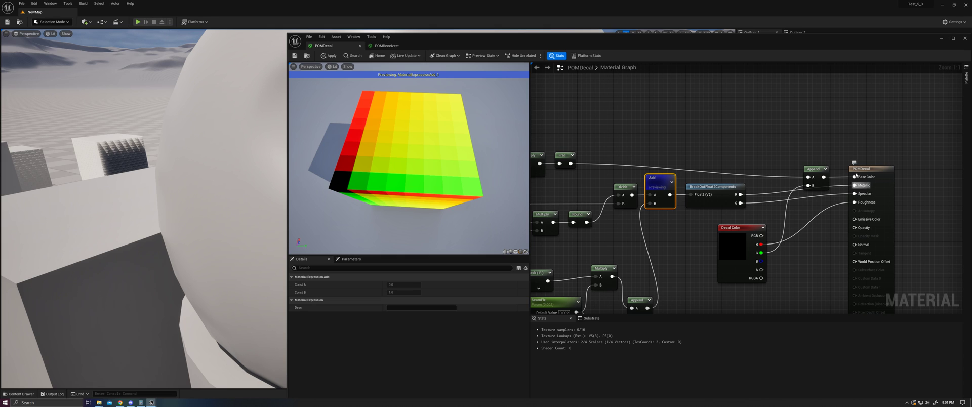
drag(382, 147, 362, 120)
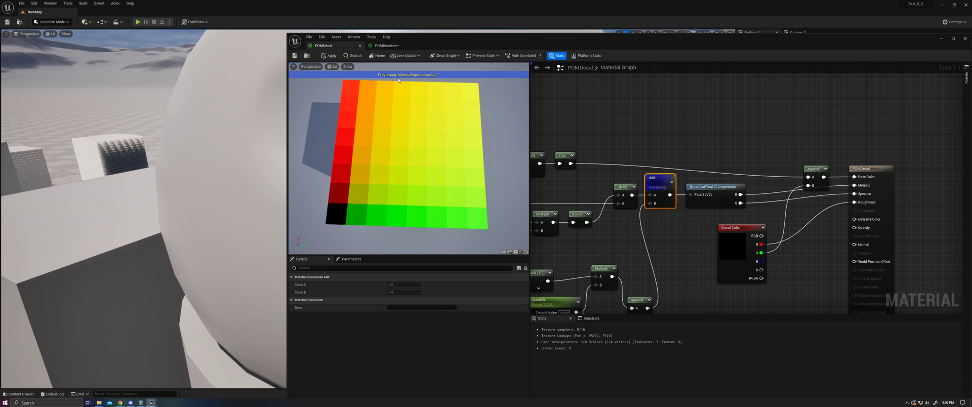
Switch to the POMReceiver material and select the DBufferA (BaseColor) node and its Mask (R G) node
click(391, 46)
scroll(641, 178, up, 4)
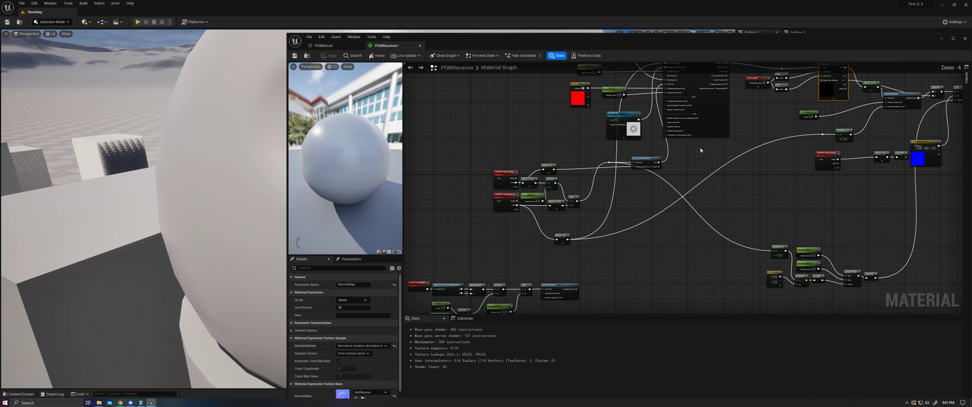
scroll(617, 186, up, 4)
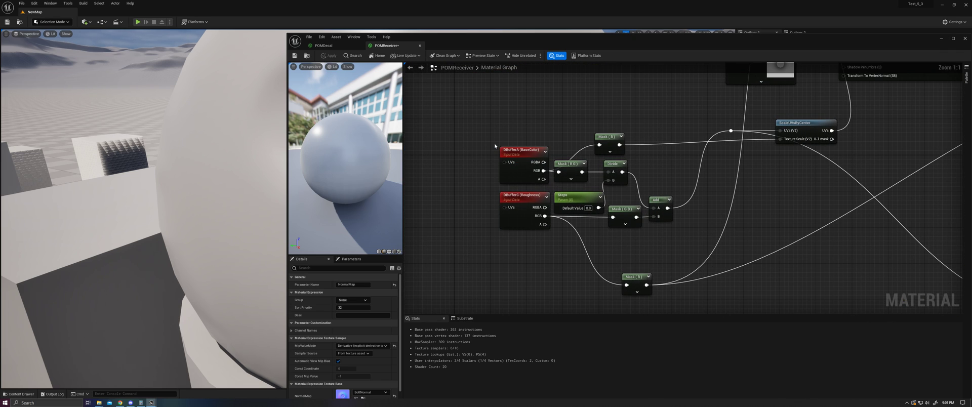
click(515, 149)
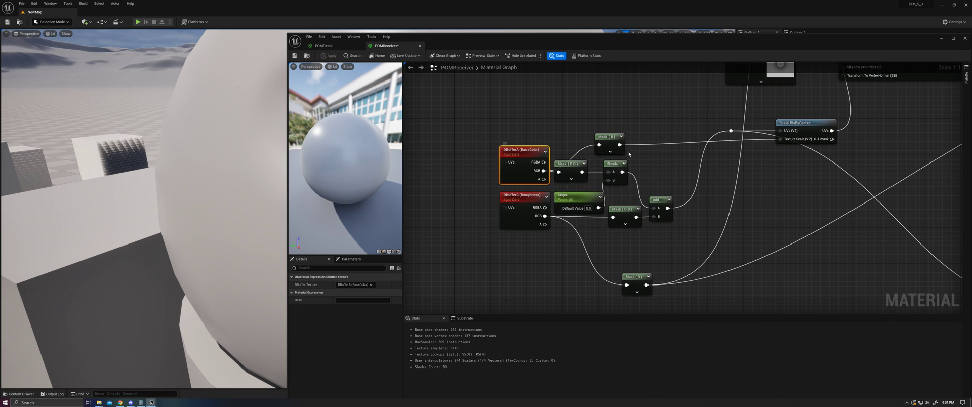
right_drag(630, 153, 549, 194)
right_drag(598, 213, 629, 179)
click(520, 177)
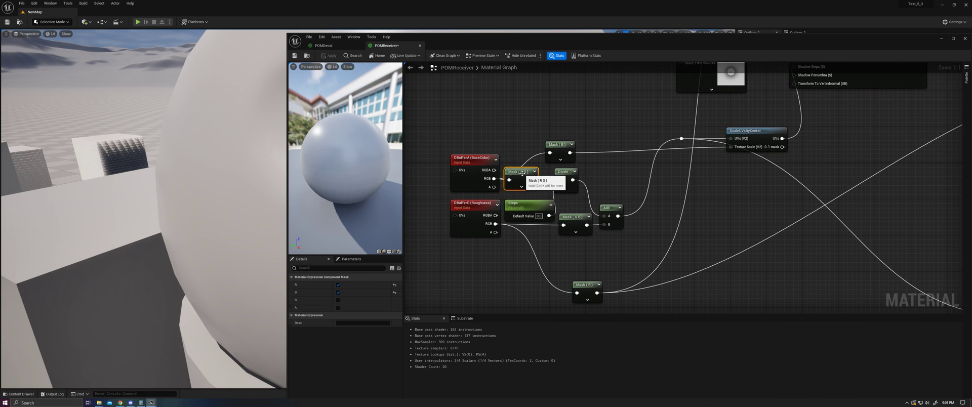
Select the DBufferC (Roughness) node and check the available DBuffer Texture options, keeping DBufferC (Roughness)
click(497, 211)
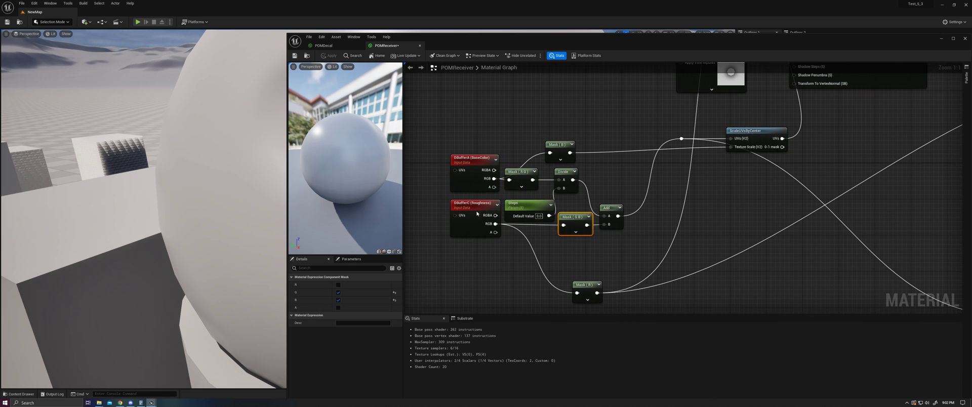
click(355, 285)
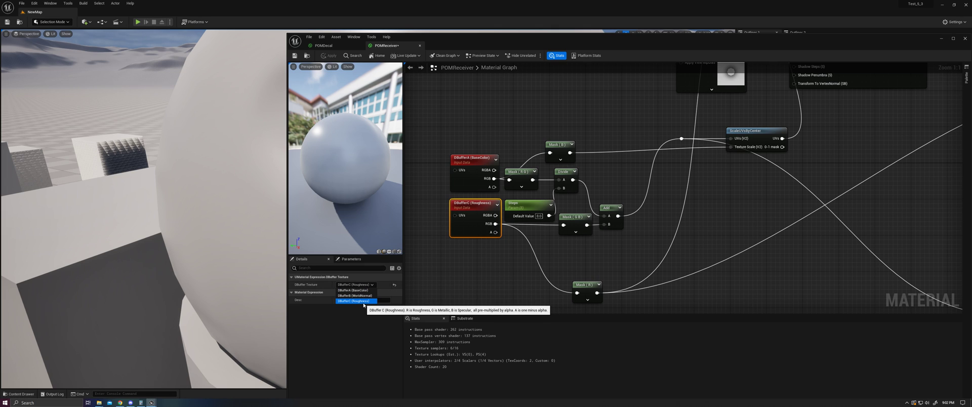
click(494, 297)
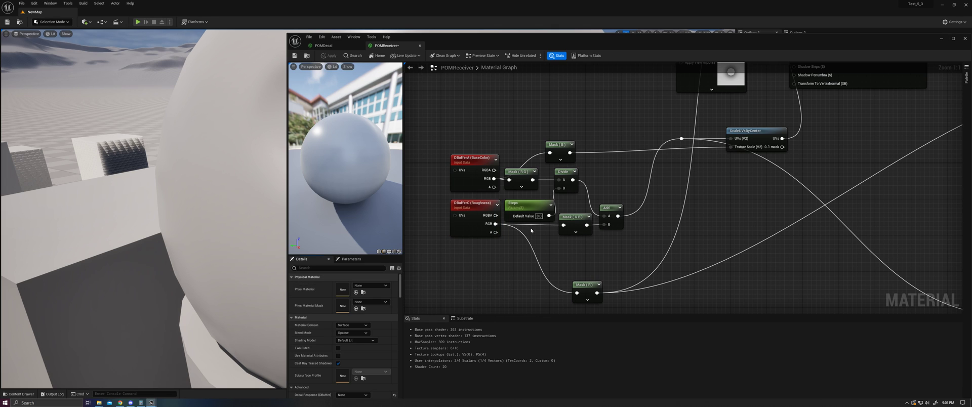
Connect the Add node combining the DBuffer UVs to the material's Base Color and apply the material
right_drag(621, 178, 560, 223)
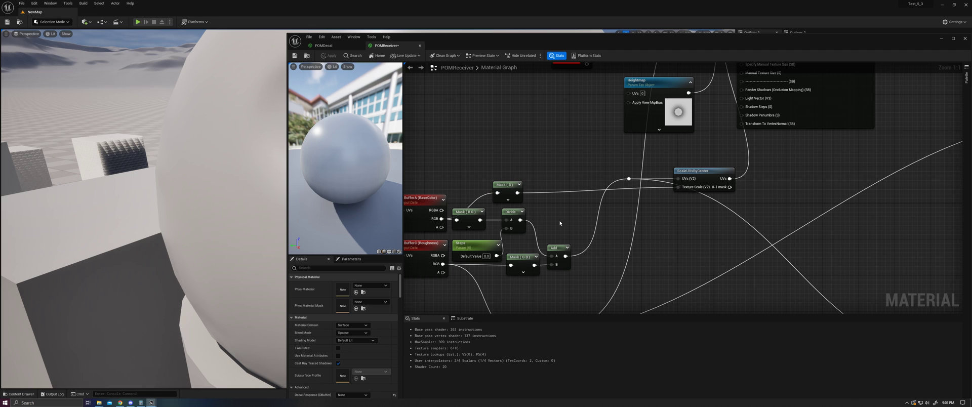
scroll(606, 228, down, 1)
scroll(607, 228, down, 3)
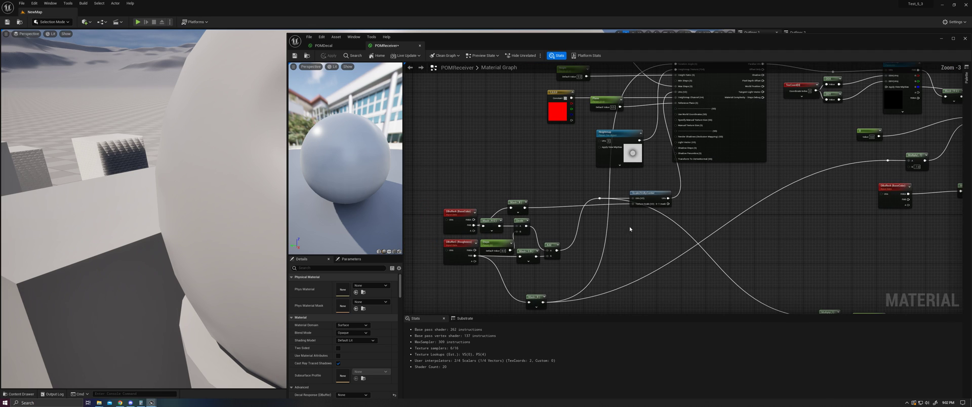
drag(456, 268, 911, 125)
click(331, 55)
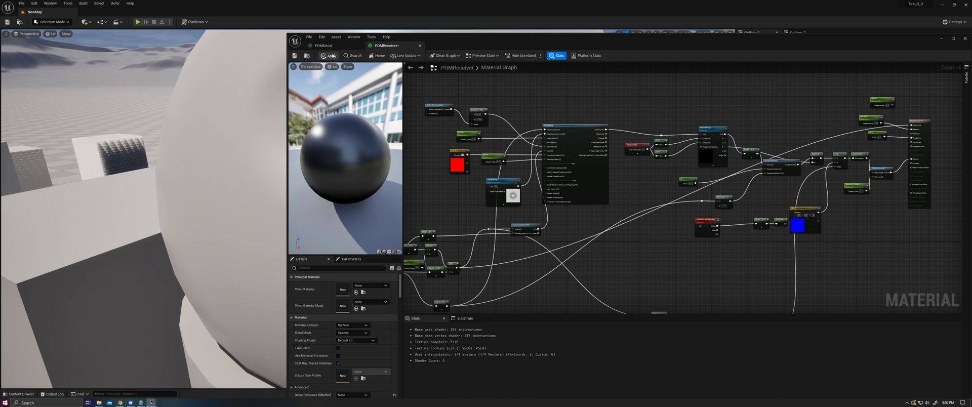
scroll(227, 154, down, 5)
Move the material editor aside and fly the level camera to view the decals on the sphere, cylinder and cube
drag(516, 41, 759, 98)
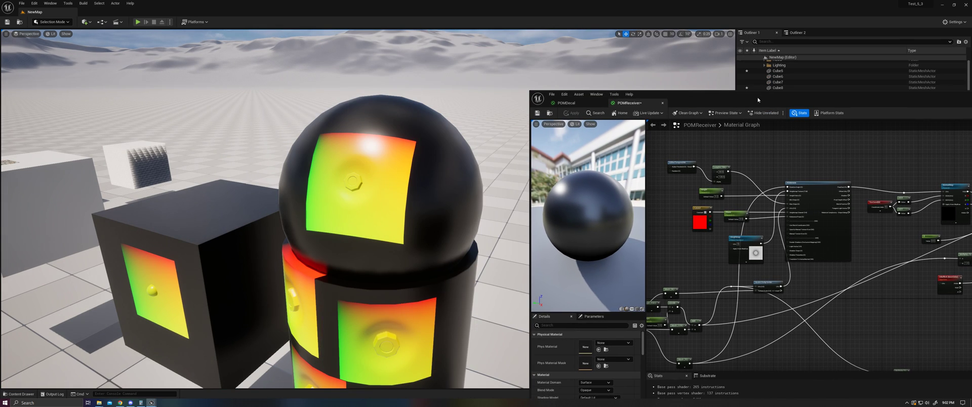
key(w)
right_drag(425, 167, 422, 202)
key(w)
mouse_move(364, 215)
right_down()
mouse_move(357, 195)
mouse_move(339, 188)
mouse_move(375, 218)
right_up()
right_drag(266, 203, 276, 203)
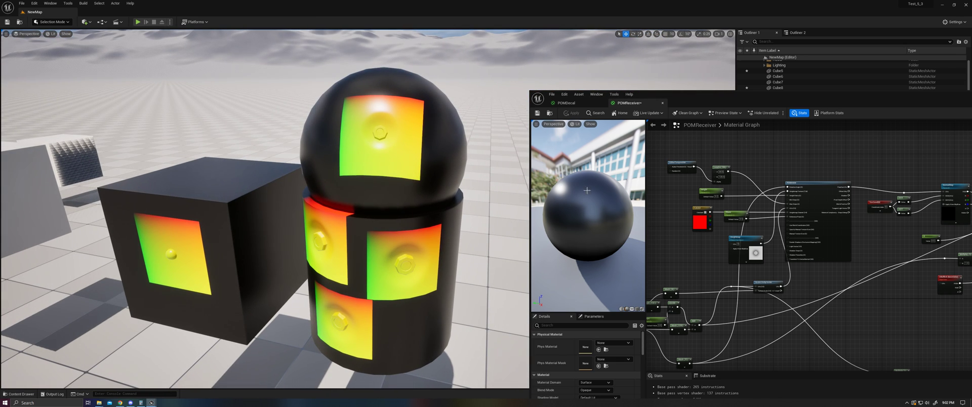
Reconnect the scalar parameter above Metallic to the material's Base Color and apply the material
right_drag(815, 211, 625, 221)
right_drag(846, 224, 684, 223)
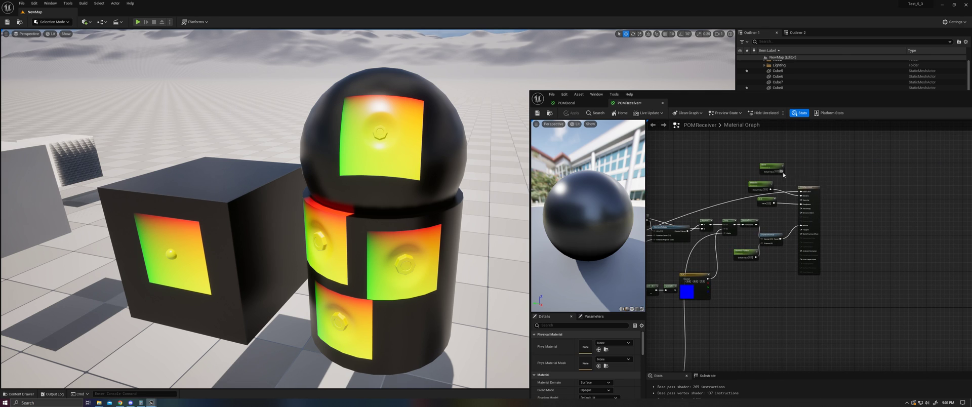
drag(782, 171, 799, 191)
click(566, 115)
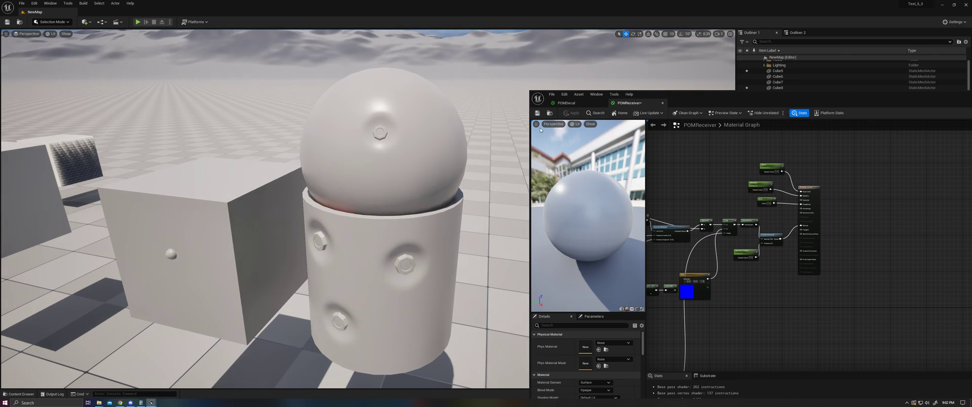
Bring the material editor back over the viewport and select the DBuffer nodes with the Mask, Divide and Add nodes they feed
drag(709, 102, 344, 71)
right_drag(387, 145, 650, 132)
right_drag(401, 196, 597, 181)
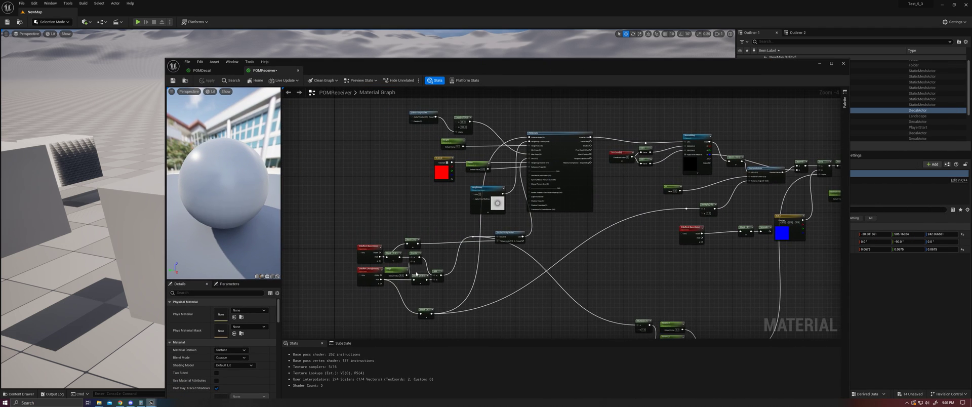
scroll(429, 260, up, 3)
right_drag(392, 238, 420, 191)
drag(332, 161, 514, 249)
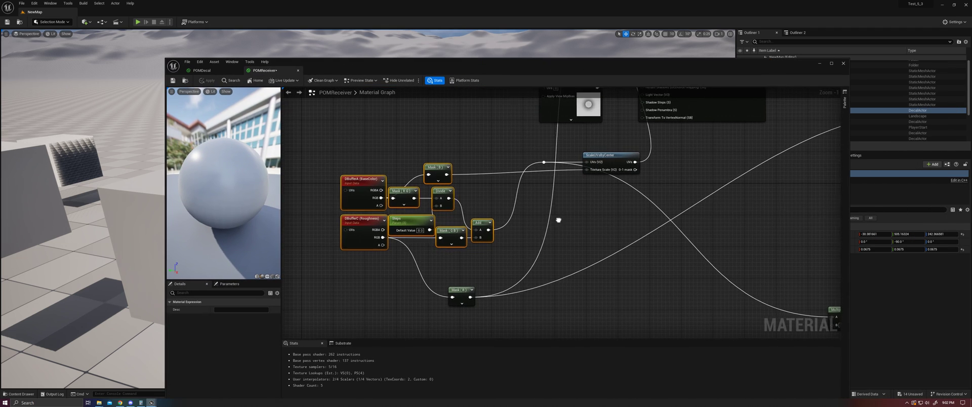
Select the ScaleUVsByCenter node and the Mask (R) node below the DBuffer nodes, and follow them into the parallax function's inputs
right_drag(575, 191, 489, 272)
drag(480, 230, 565, 269)
right_drag(564, 270, 689, 151)
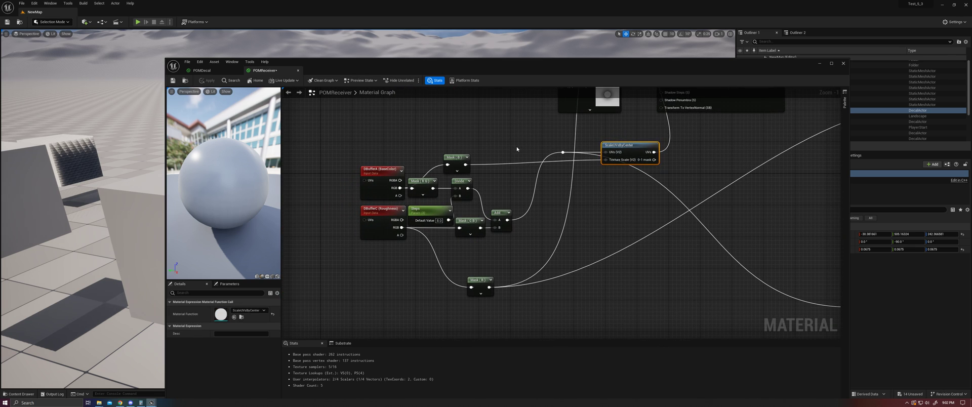
right_drag(517, 149, 485, 175)
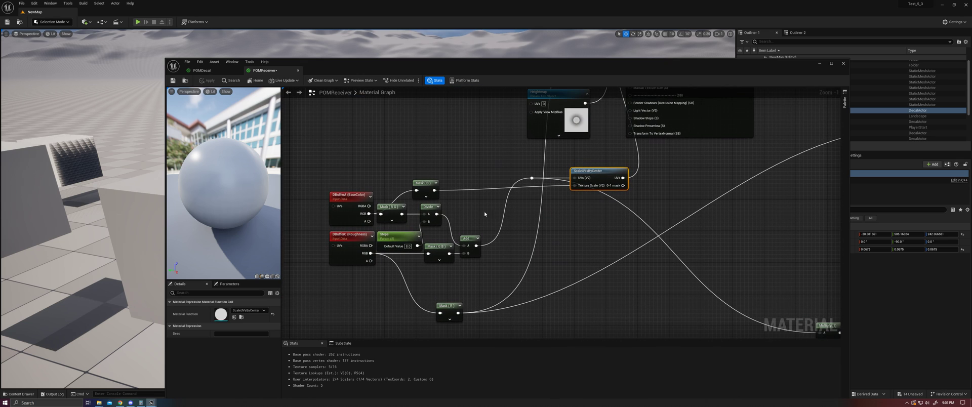
click(440, 310)
right_drag(588, 163, 516, 320)
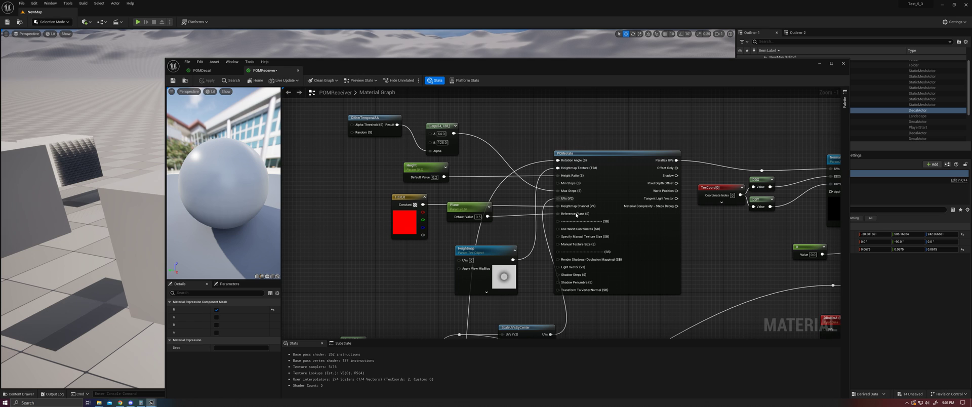
mouse_move(657, 286)
Select the TexCoord, DDX, DDY and NormalMap nodes together, and select NormalMap alone to show its sampling settings
right_drag(658, 285, 344, 284)
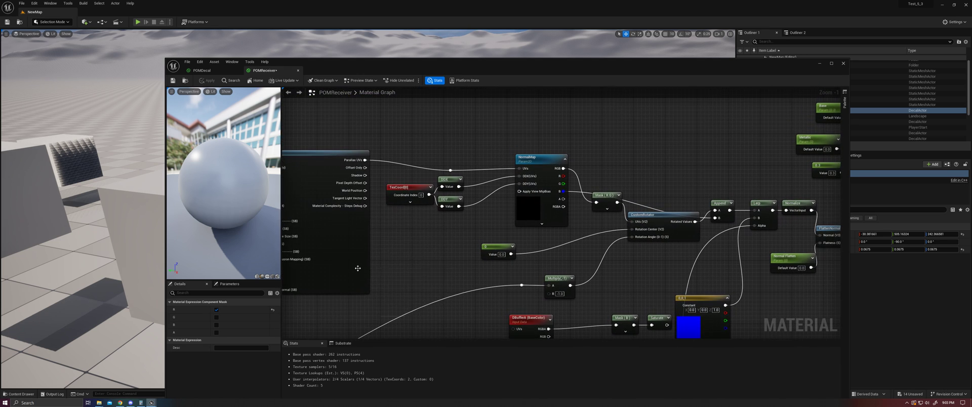
drag(378, 134, 585, 238)
right_drag(586, 257, 539, 224)
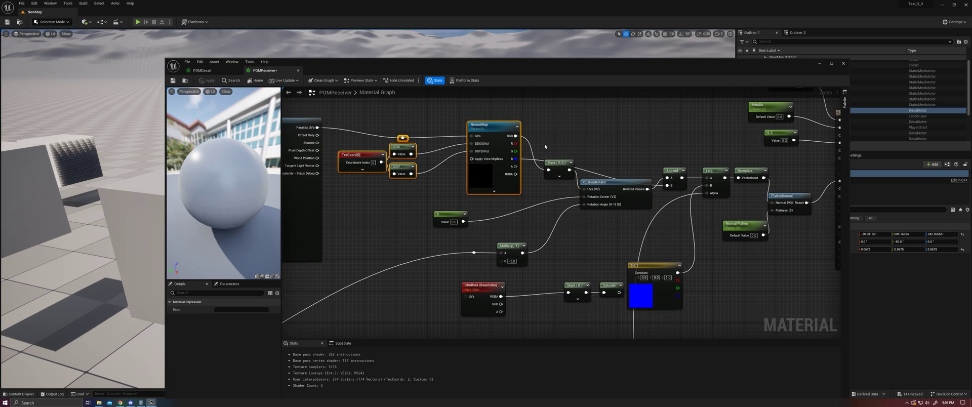
click(528, 188)
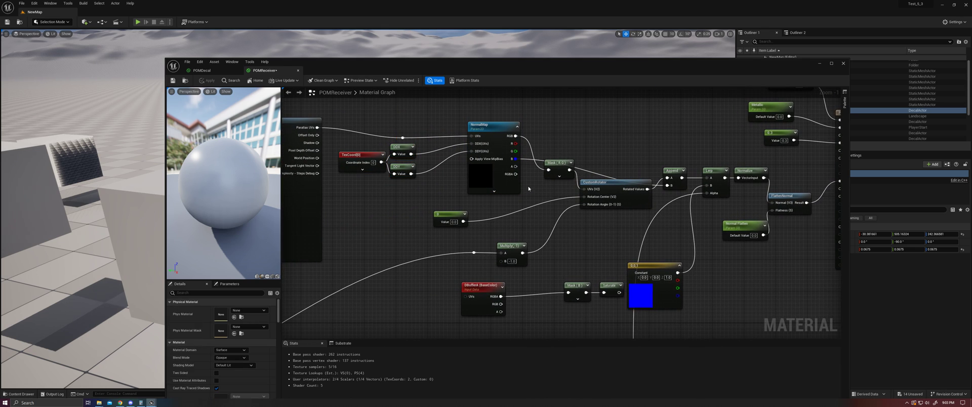
click(483, 126)
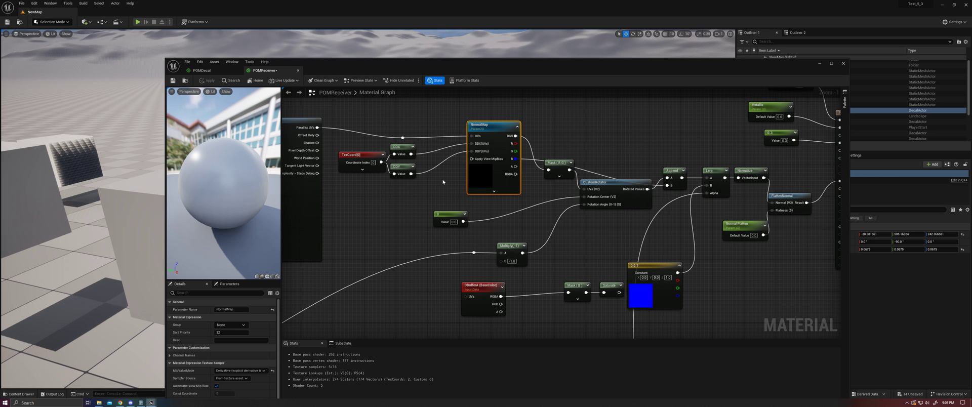
Select the CustomRotator node after the normal map's mask and move the material editor aside to reveal the level objects
click(613, 195)
right_drag(595, 221, 525, 230)
drag(483, 67, 800, 69)
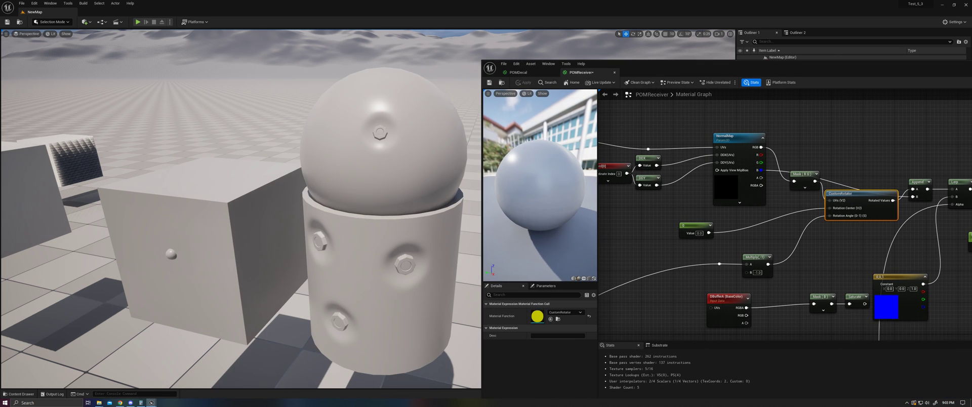
Move the viewport camera close to the sphere and examine its bolt decal from several angles
key(w)
right_drag(240, 208, 279, 182)
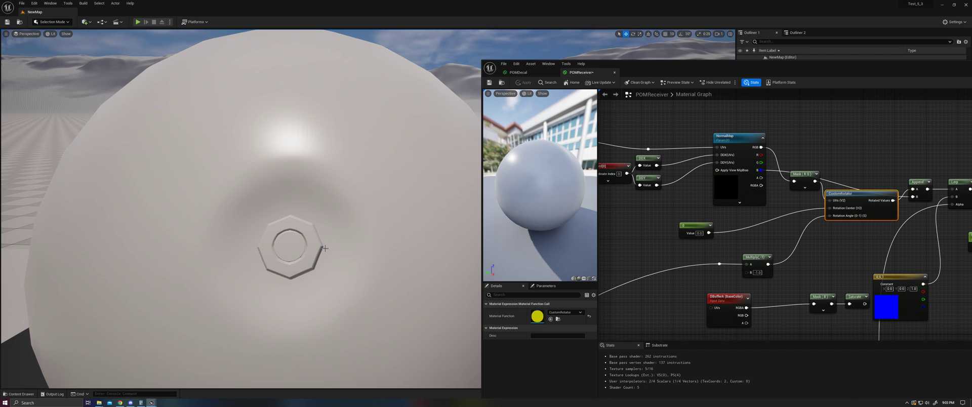
right_drag(325, 248, 326, 246)
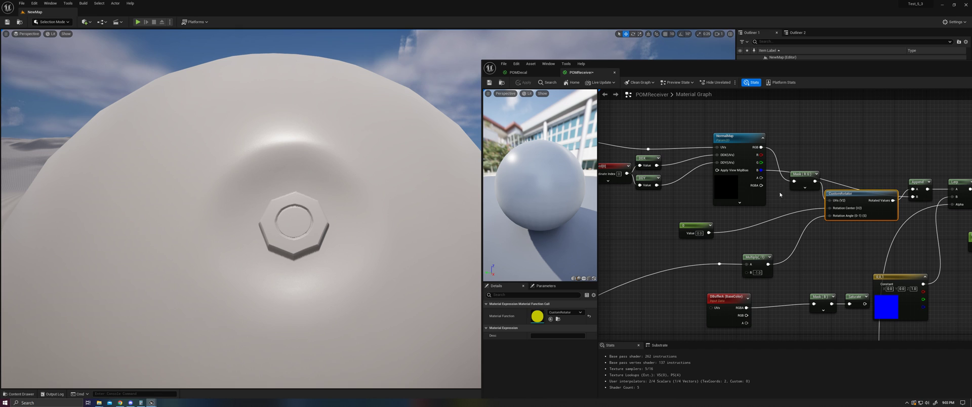
Bring the POMReceiver graph back into view and move the blue Constant node closer to the Lerp node
drag(805, 70, 675, 58)
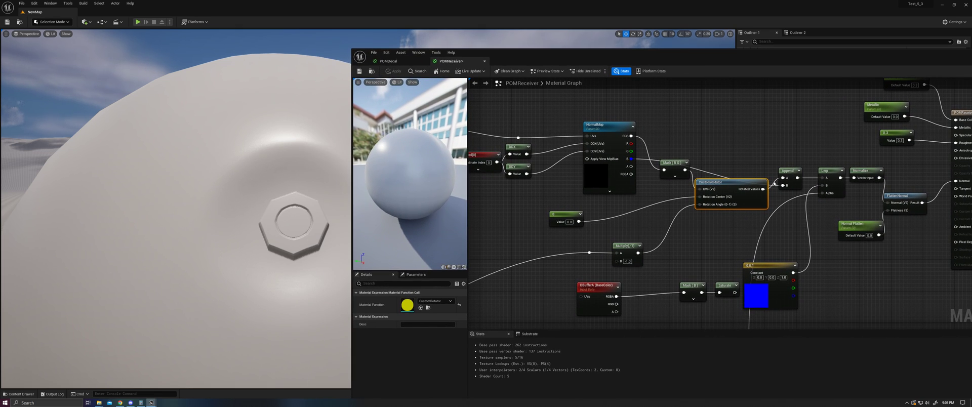
right_drag(823, 212, 694, 218)
drag(725, 255, 775, 186)
click(653, 256)
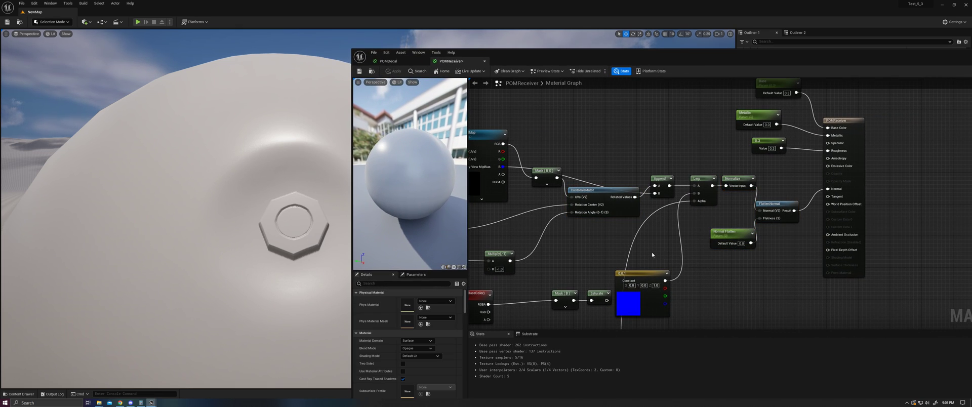
right_drag(653, 256, 750, 214)
scroll(750, 213, down, 1)
drag(742, 231, 764, 198)
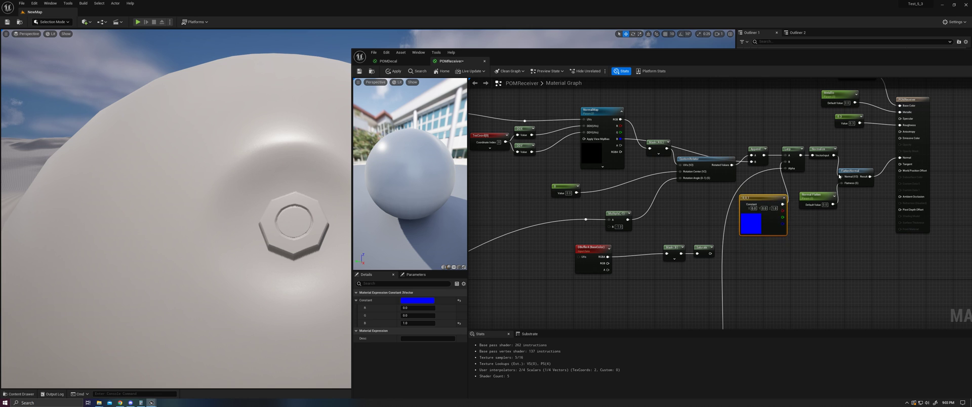
Delete the unused DBuffer BaseColor node together with its Mask and Saturate nodes
right_drag(752, 271, 840, 196)
scroll(839, 196, down, 1)
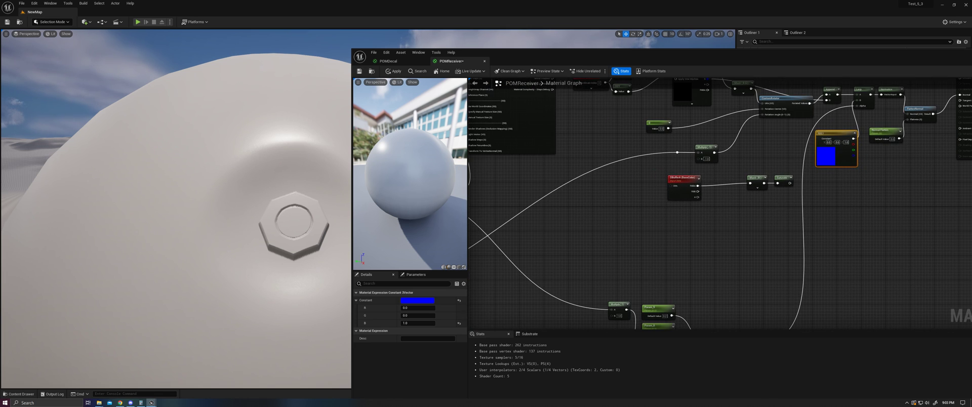
right_drag(691, 218, 653, 245)
drag(653, 245, 767, 196)
key(Delete)
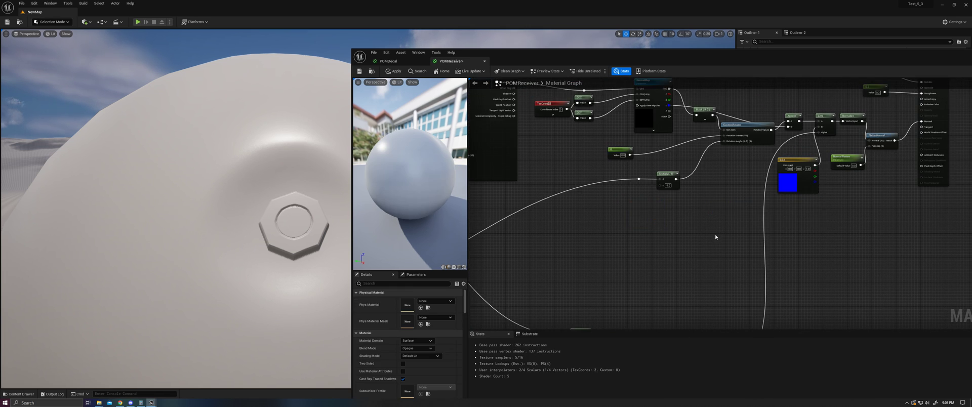
Select the group of nodes feeding Lerp's Alpha input and follow its wire back to the normal nodes
right_drag(715, 235, 802, 125)
right_drag(756, 164, 754, 176)
drag(654, 208, 824, 298)
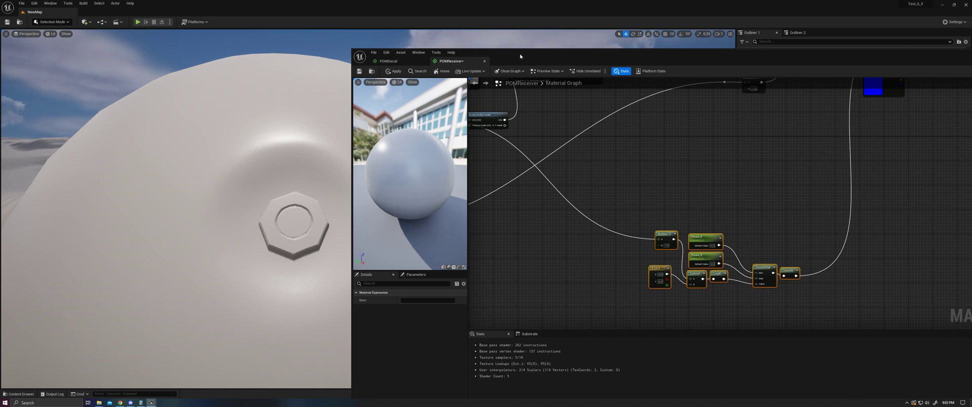
drag(520, 57, 579, 53)
right_drag(698, 113, 703, 281)
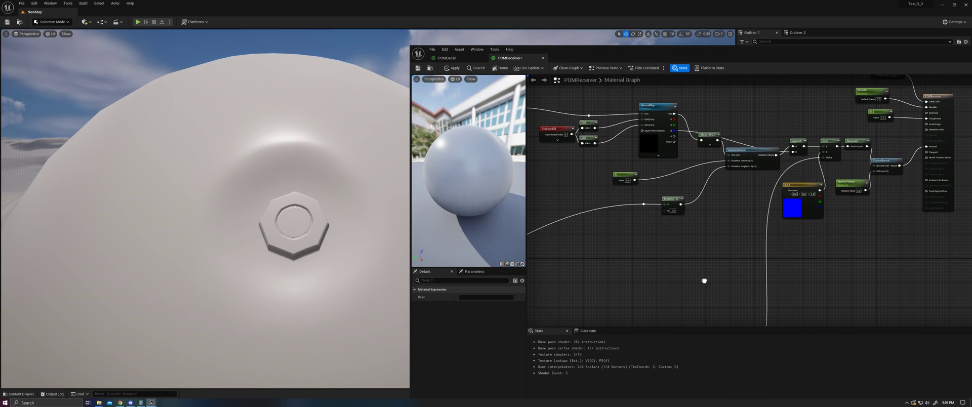
Uncover more of the viewport, select the sphere and examine its bolt decal from different distances and angles
scroll(332, 157, down, 5)
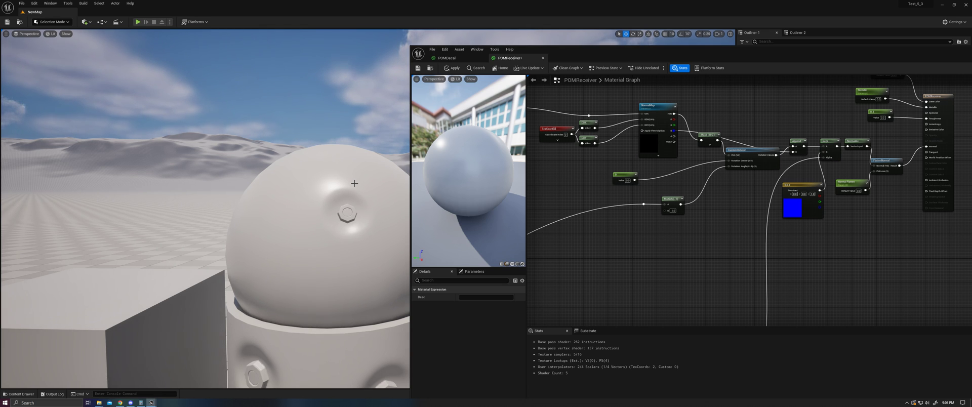
drag(547, 51, 628, 53)
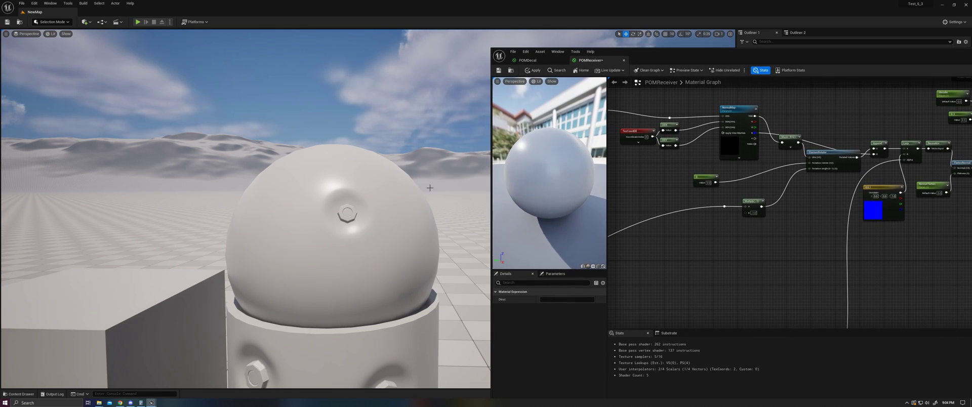
scroll(373, 217, up, 3)
scroll(382, 212, up, 8)
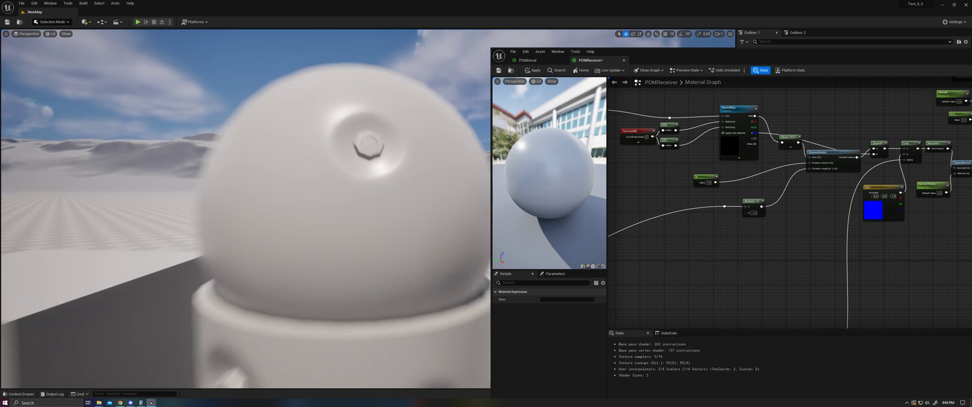
scroll(382, 211, down, 8)
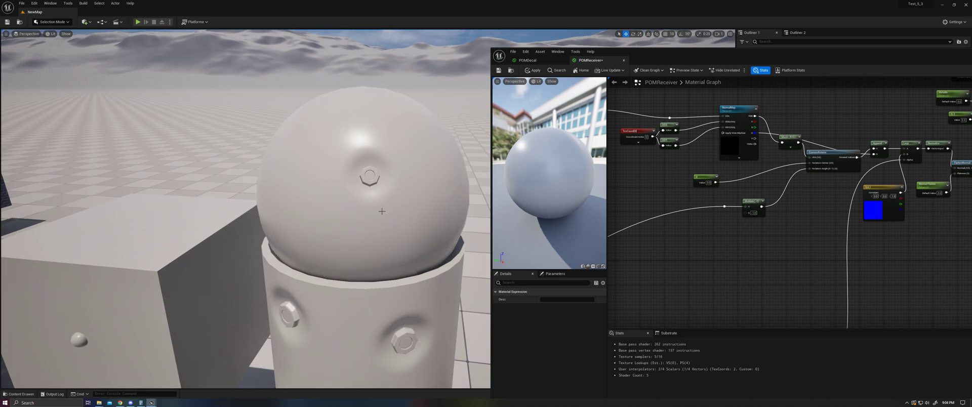
click(382, 211)
alt+drag(382, 211, 351, 128)
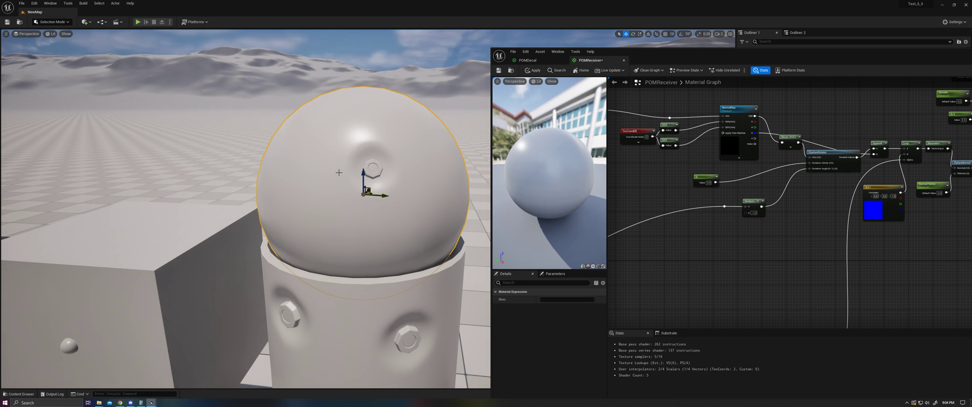
alt+drag(346, 180, 374, 110)
right_drag(359, 143, 355, 182)
key(s)
alt+drag(350, 208, 344, 189)
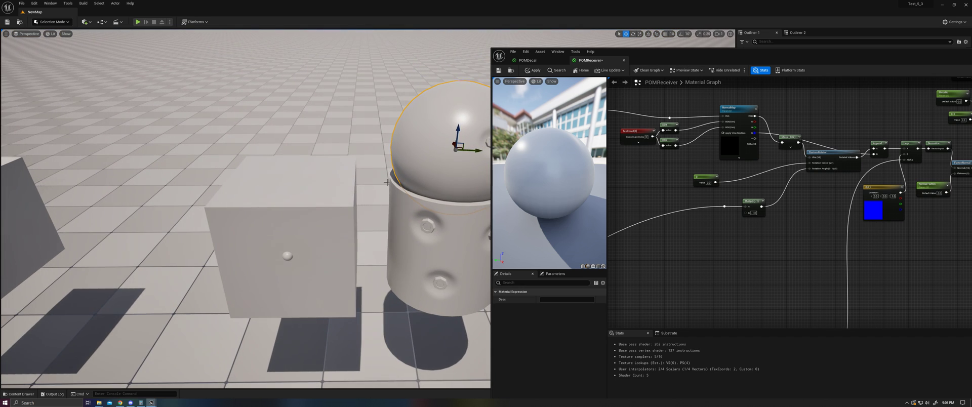
Bring the material editor back over the level and show the entire POMReceiver graph
drag(676, 65, 372, 78)
scroll(427, 181, down, 3)
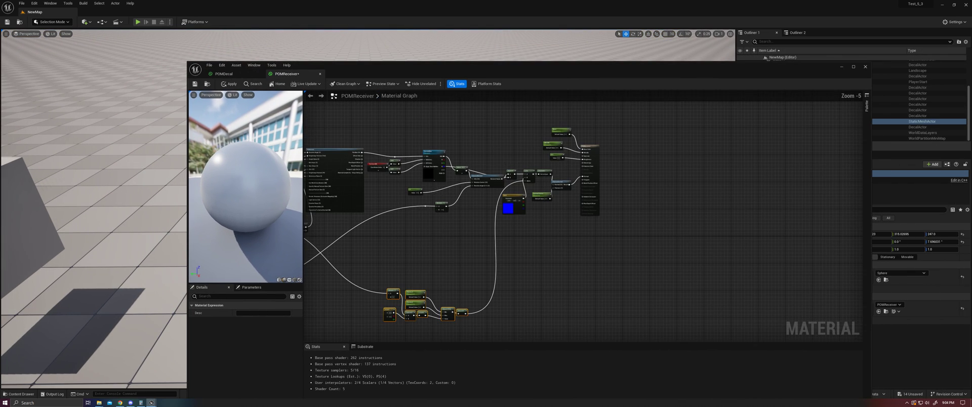
right_drag(442, 187, 621, 186)
click(583, 243)
right_drag(540, 244, 610, 245)
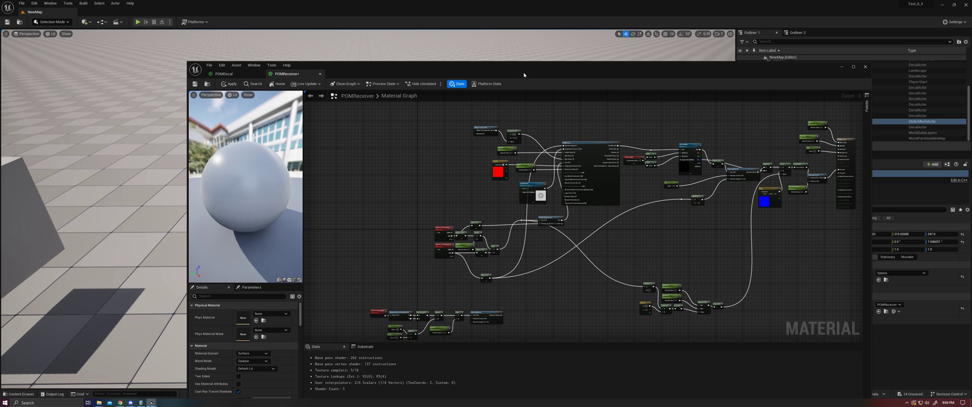
Move the material editor aside, approach the sphere's decal in the viewport, and bring the editor back below it
drag(524, 71, 531, 262)
mouse_move(488, 183)
right_down()
mouse_move(501, 187)
mouse_move(506, 210)
mouse_move(364, 186)
mouse_move(506, 188)
mouse_move(489, 182)
right_up()
key(w)
drag(540, 261, 531, 98)
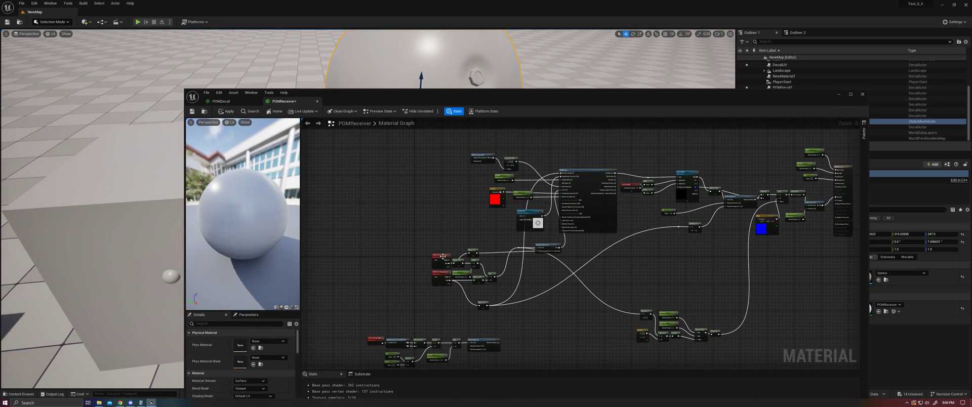
Follow the DBuffer nodes to the parallax function and select it along with the nodes around it
scroll(452, 263, up, 3)
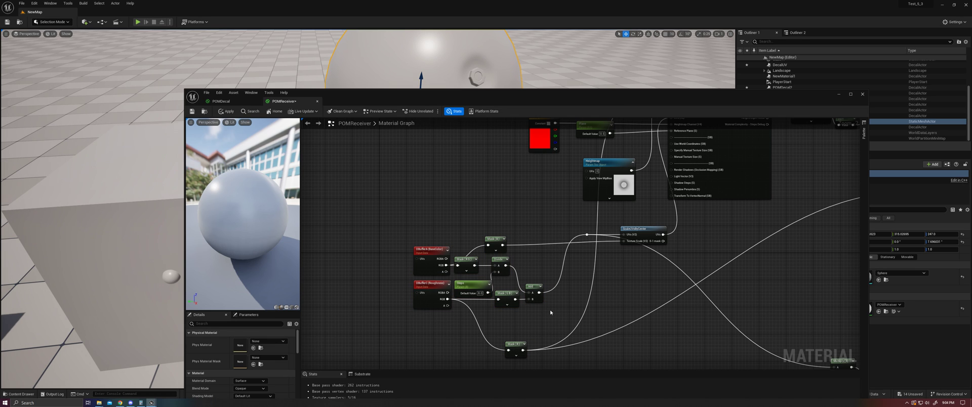
right_drag(550, 223, 340, 312)
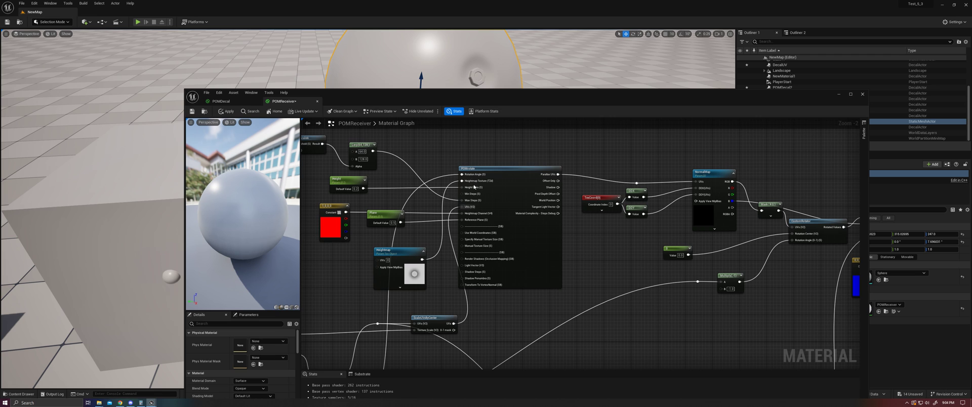
right_drag(431, 162, 511, 191)
drag(398, 157, 685, 324)
right_drag(684, 324, 548, 233)
Follow the graph past the parallax function through the normal map nodes to the POMReceiver material output
scroll(548, 233, down, 2)
right_drag(597, 273, 519, 286)
click(518, 286)
right_drag(503, 254, 514, 328)
drag(590, 101, 612, 116)
drag(527, 117, 492, 113)
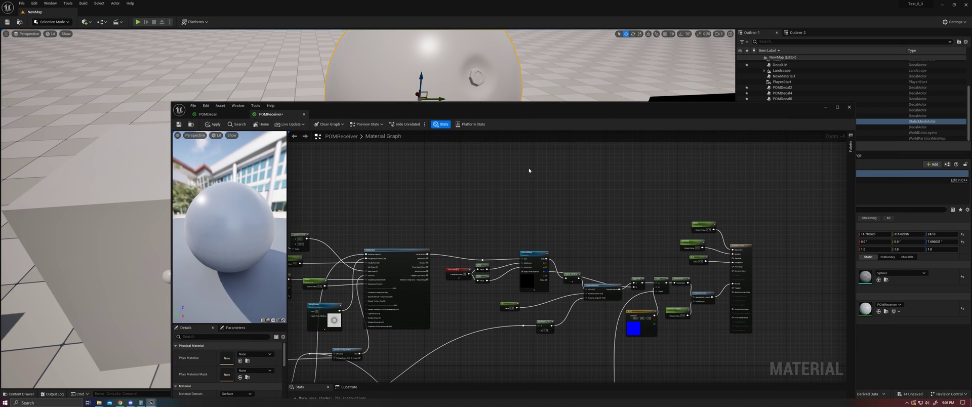
right_drag(585, 241, 469, 233)
scroll(509, 248, up, 2)
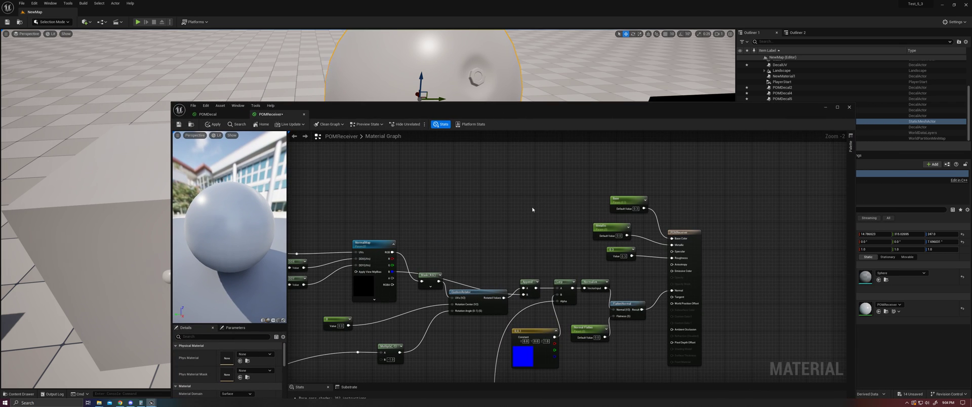
View the sphere's bolt decal up close and minimize the material editor
drag(514, 112, 530, 234)
mouse_move(534, 166)
right_down()
mouse_move(498, 165)
mouse_move(543, 175)
mouse_move(515, 165)
right_up()
mouse_move(436, 145)
right_down()
mouse_move(417, 147)
mouse_move(439, 149)
right_up()
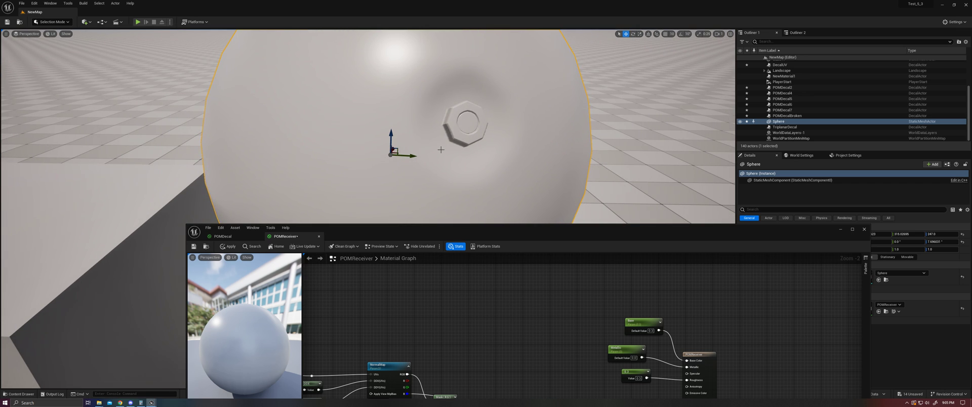
drag(478, 236, 501, 219)
click(849, 221)
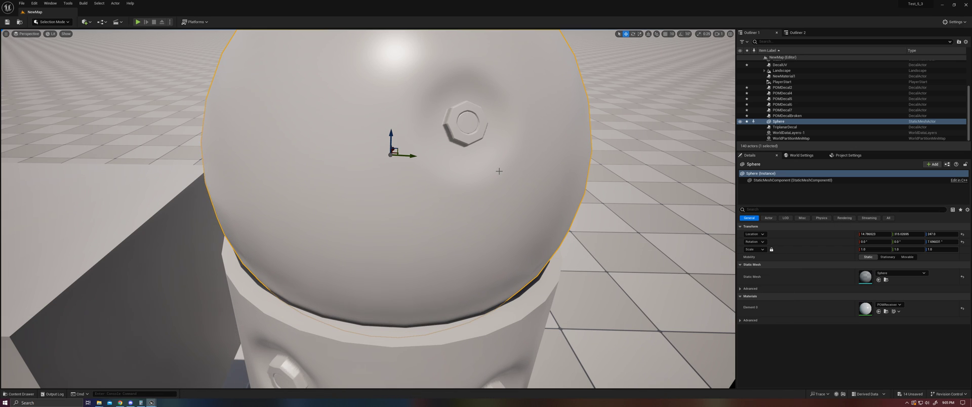
Compare the decals on the sphere, cylinder and cubes from a distance and from a lower angle
scroll(499, 171, down, 3)
scroll(501, 175, down, 3)
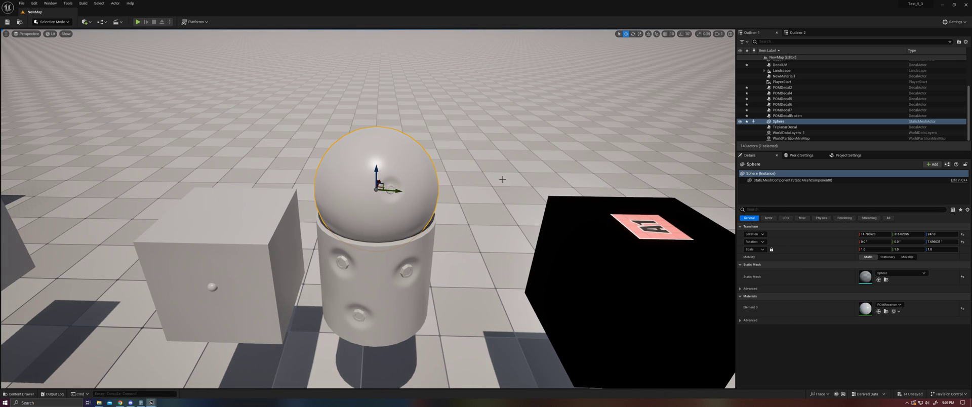
right_drag(550, 203, 523, 190)
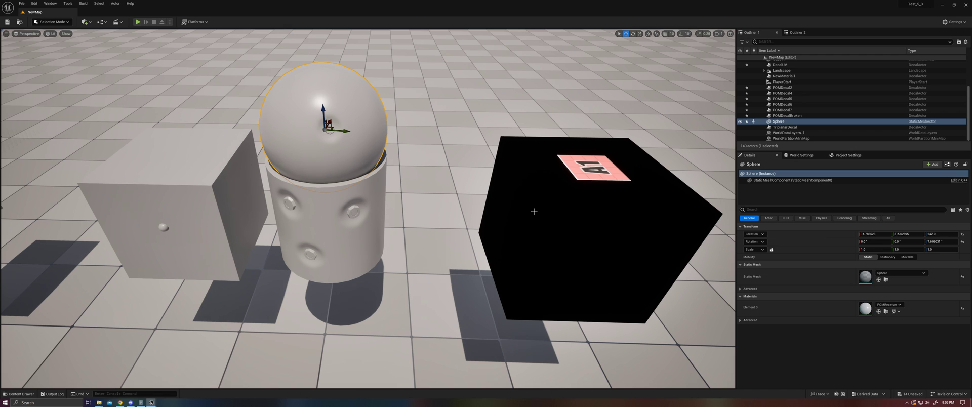
right_drag(526, 214, 522, 231)
key(w)
right_drag(461, 238, 446, 218)
alt+drag(461, 247, 453, 244)
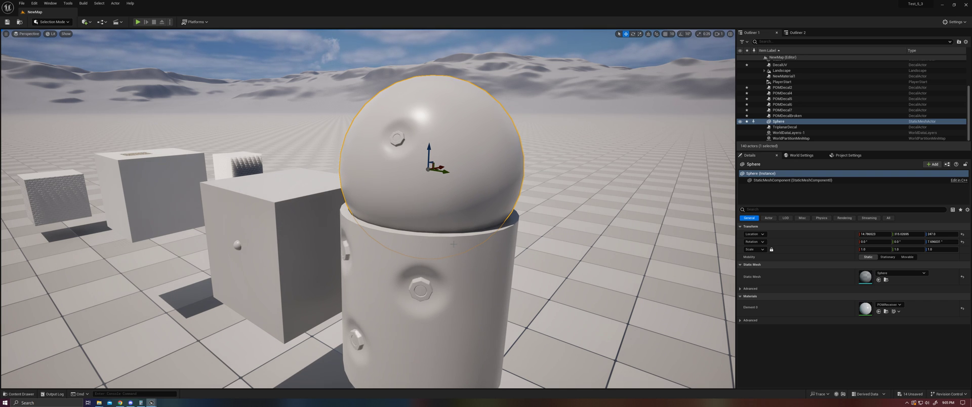
Select the cylinder and orbit around it to examine its three bolt decals
click(362, 326)
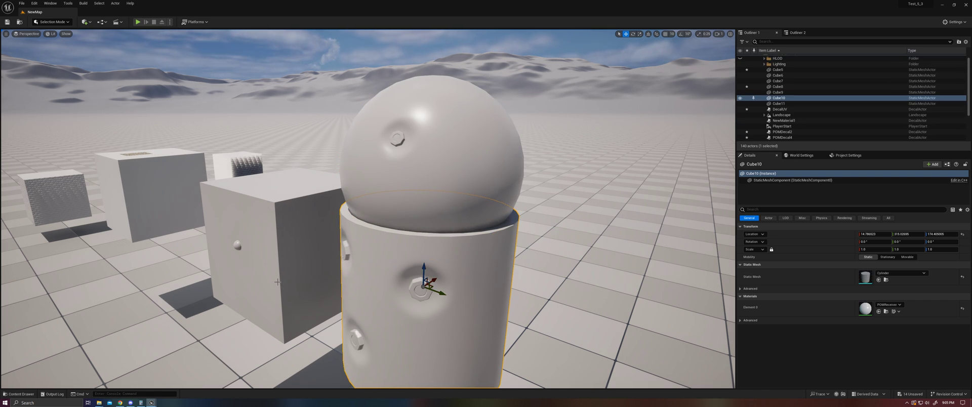
middle_drag(277, 282, 305, 206)
alt+drag(278, 282, 326, 279)
alt+drag(414, 288, 414, 288)
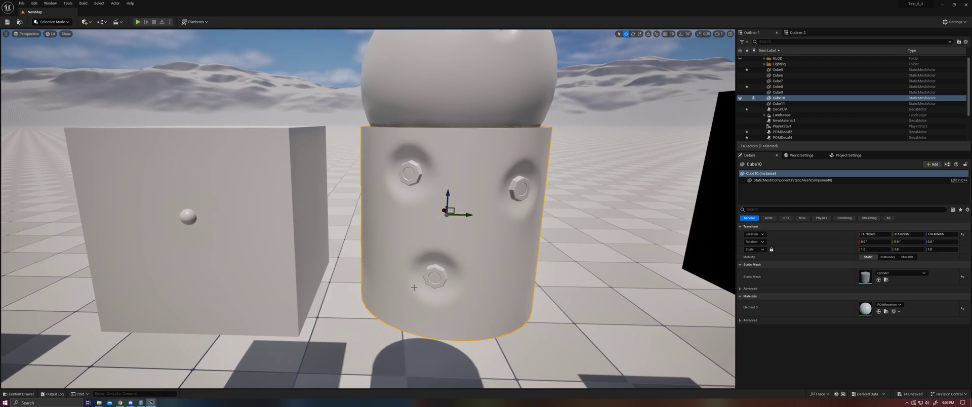
alt+drag(438, 279, 449, 295)
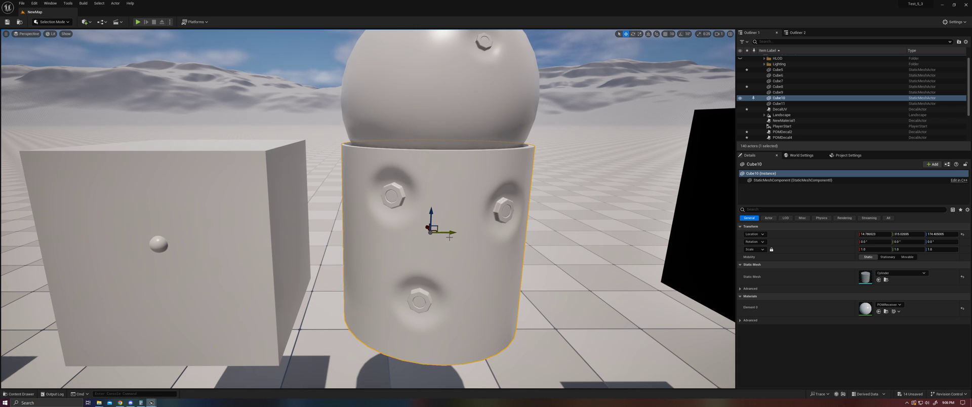
alt+drag(454, 251, 454, 251)
scroll(454, 251, down, 4)
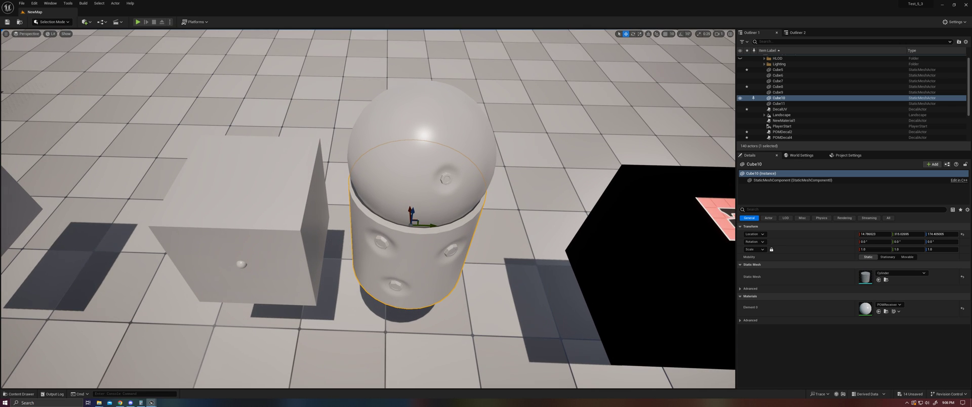
alt+drag(454, 251, 454, 251)
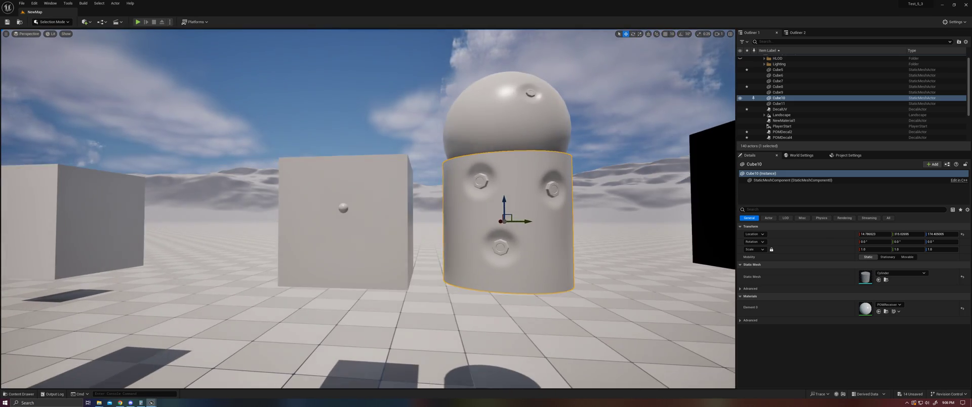
Select Cube8 and examine the round bump decal on its front face up close
right_drag(529, 258, 530, 258)
click(529, 258)
alt+drag(529, 258, 530, 259)
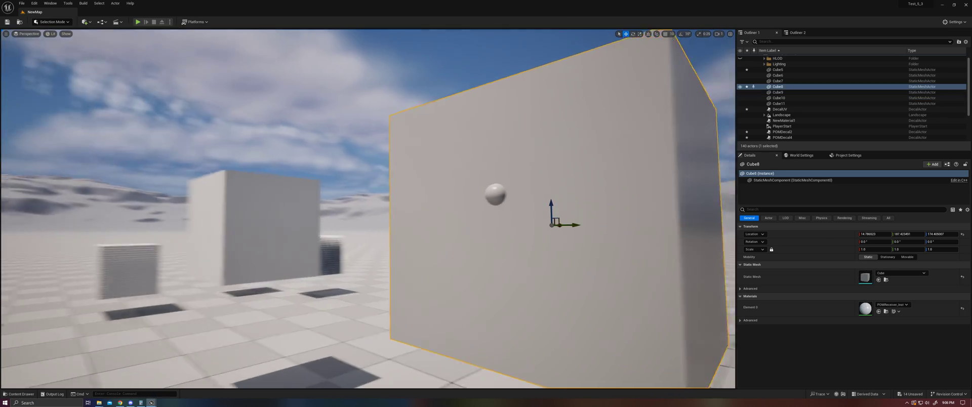
alt+drag(454, 251, 454, 251)
scroll(799, 116, down, 1)
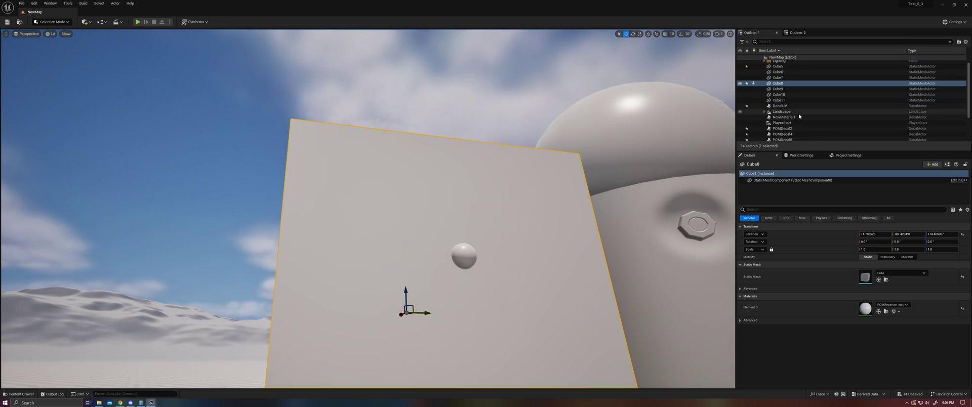
Select POMDecal2, move it onto the cube's top face and rotate it to project downwards
click(797, 128)
drag(464, 257, 437, 192)
right_drag(437, 192, 434, 238)
drag(431, 287, 364, 177)
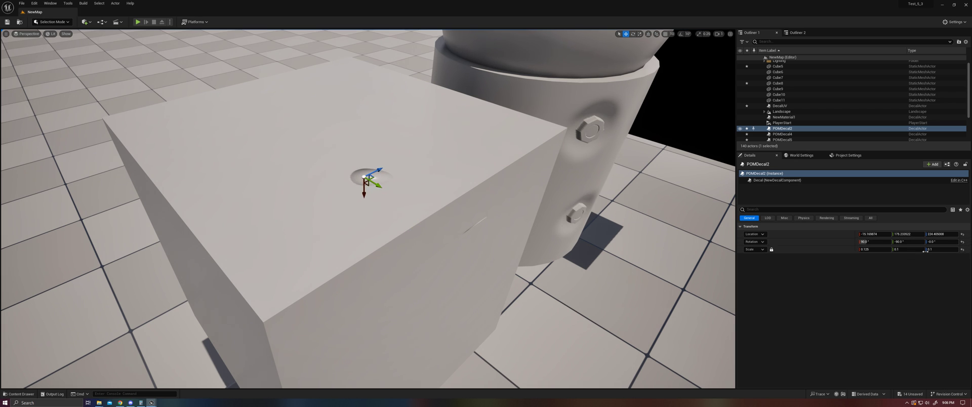
Reset POMDecal2's rotation to its default and inspect the bump on the cube's top face
click(962, 242)
right_drag(506, 223, 439, 230)
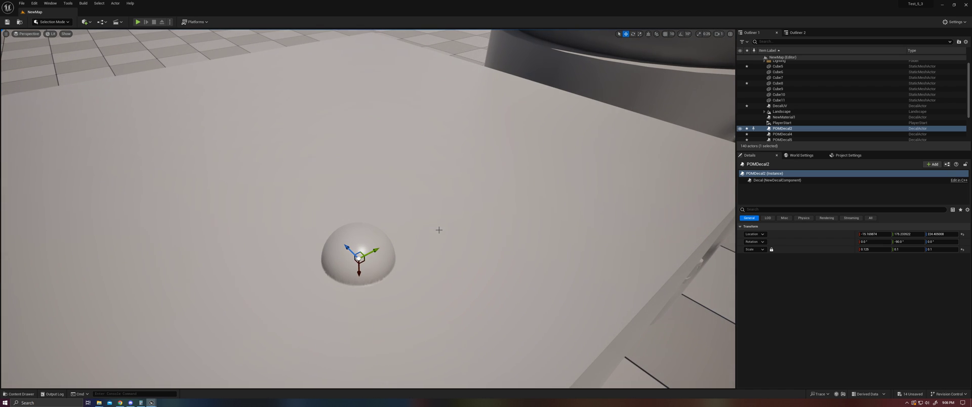
mouse_move(870, 241)
mouse_down()
mouse_move(886, 242)
mouse_move(870, 242)
mouse_up()
scroll(432, 231, down, 5)
right_drag(351, 129, 351, 128)
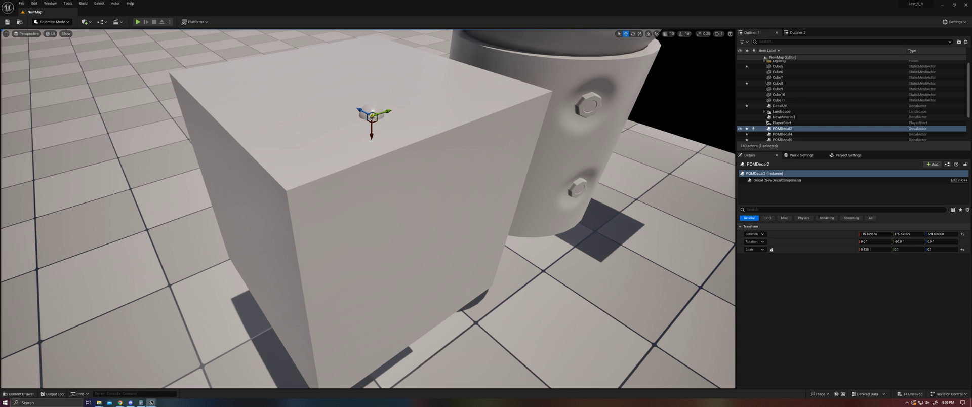
Place POMDecal2 back on the cube's front face with its rotation set to 90°, 0°, 0°
right_drag(408, 206, 405, 205)
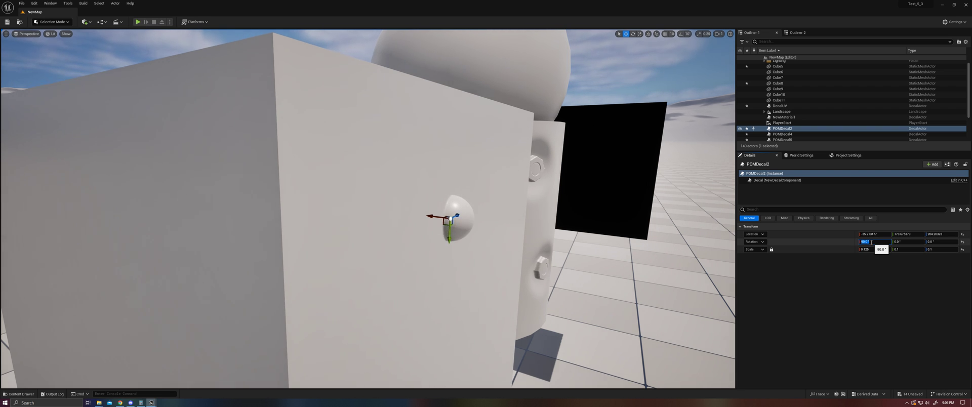
right_drag(503, 235, 531, 232)
right_drag(407, 216, 469, 215)
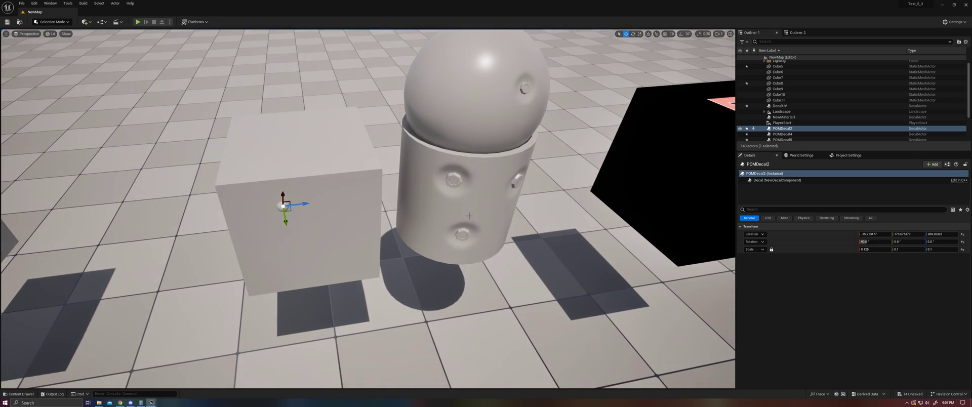